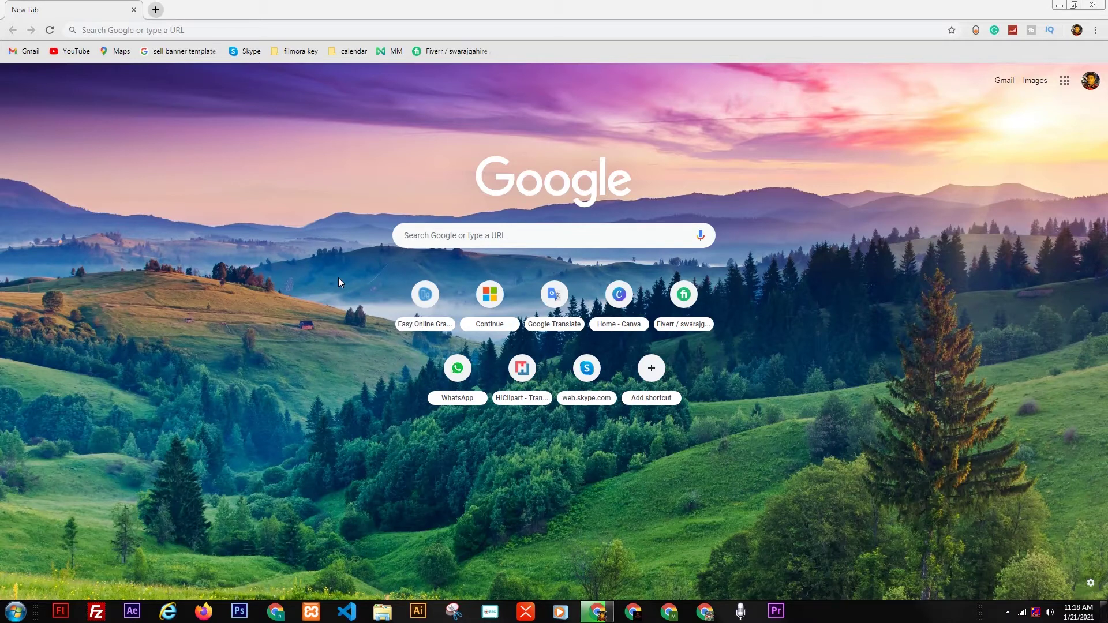
Step: Load doographics.com and scroll through the homepage's template showcase
{"action": "left_click", "coordinate": [214, 27]}
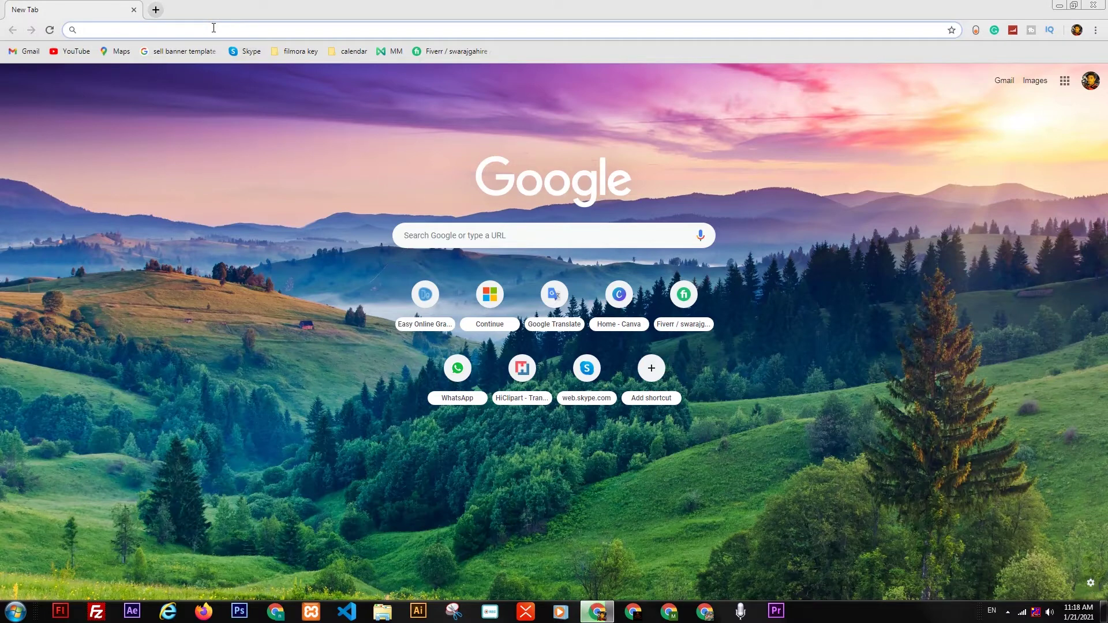
{"action": "type", "text": "doographics.com"}
{"action": "key", "text": "Return"}
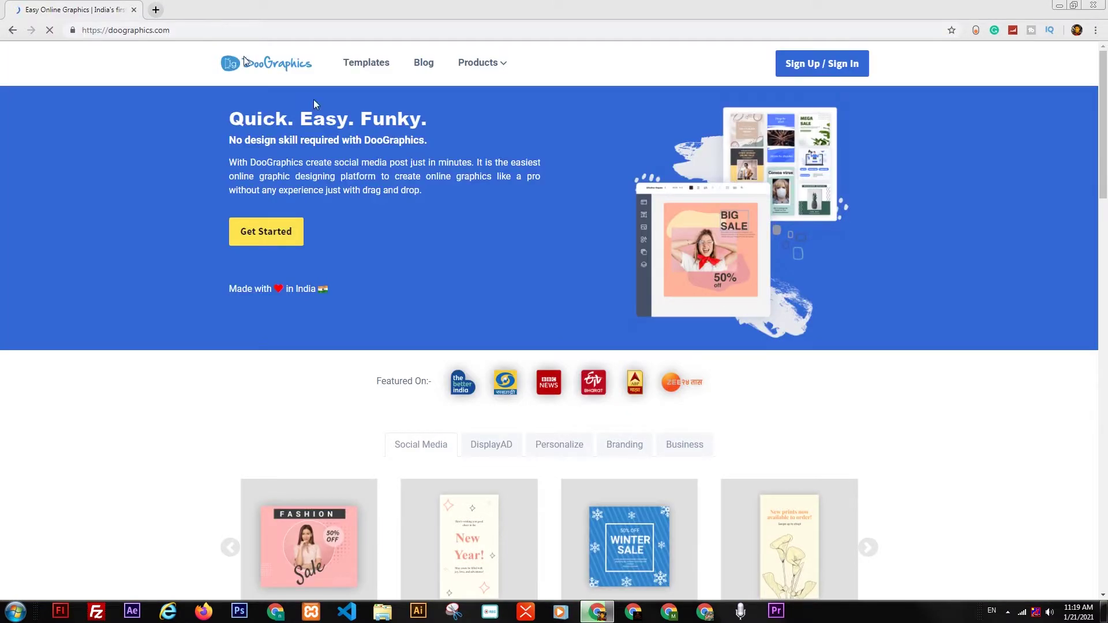
{"action": "scroll", "coordinate": [864, 415], "scroll_direction": "down", "scroll_amount": 1}
{"action": "scroll", "coordinate": [866, 417], "scroll_direction": "down", "scroll_amount": 1}
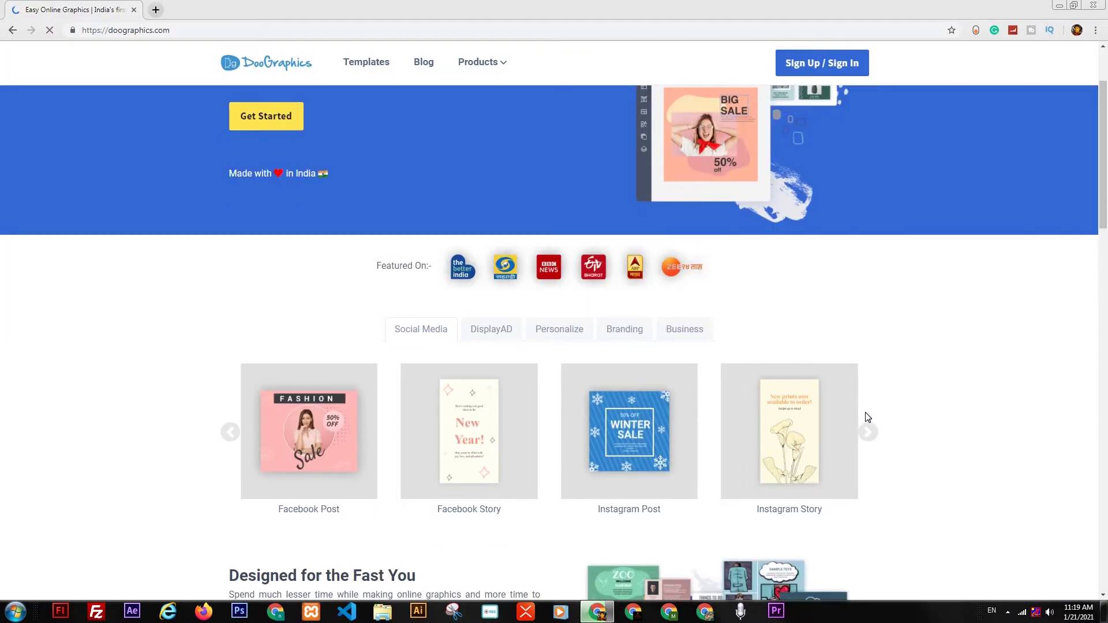
{"action": "scroll", "coordinate": [903, 416], "scroll_direction": "down", "scroll_amount": 3}
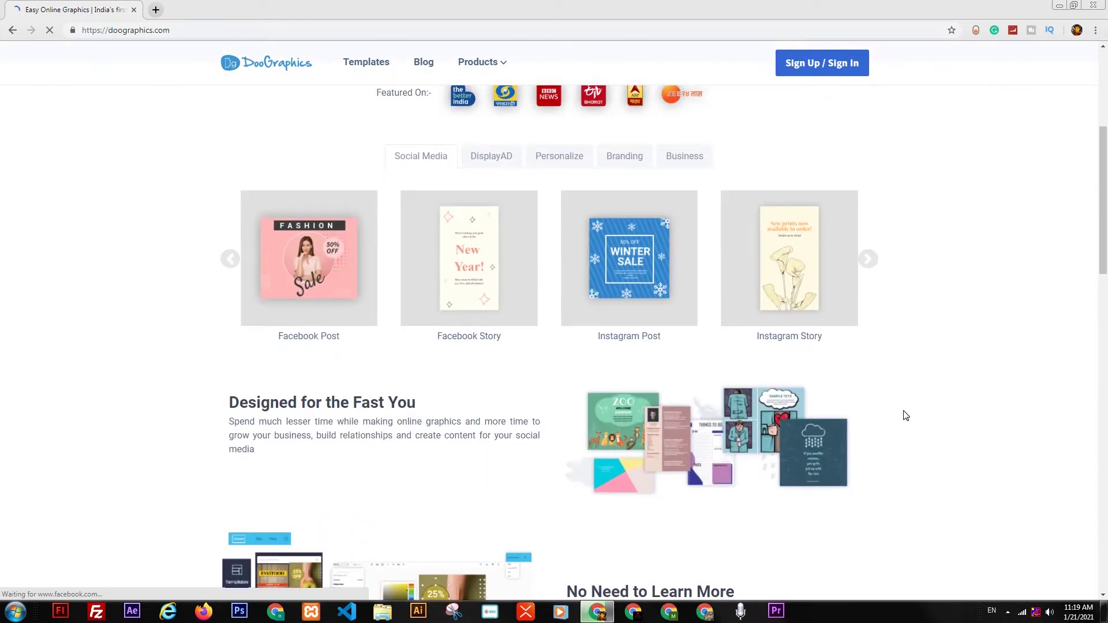
{"action": "scroll", "coordinate": [904, 416], "scroll_direction": "down", "scroll_amount": 2}
{"action": "scroll", "coordinate": [904, 416], "scroll_direction": "down", "scroll_amount": 2}
{"action": "scroll", "coordinate": [905, 416], "scroll_direction": "down", "scroll_amount": 5}
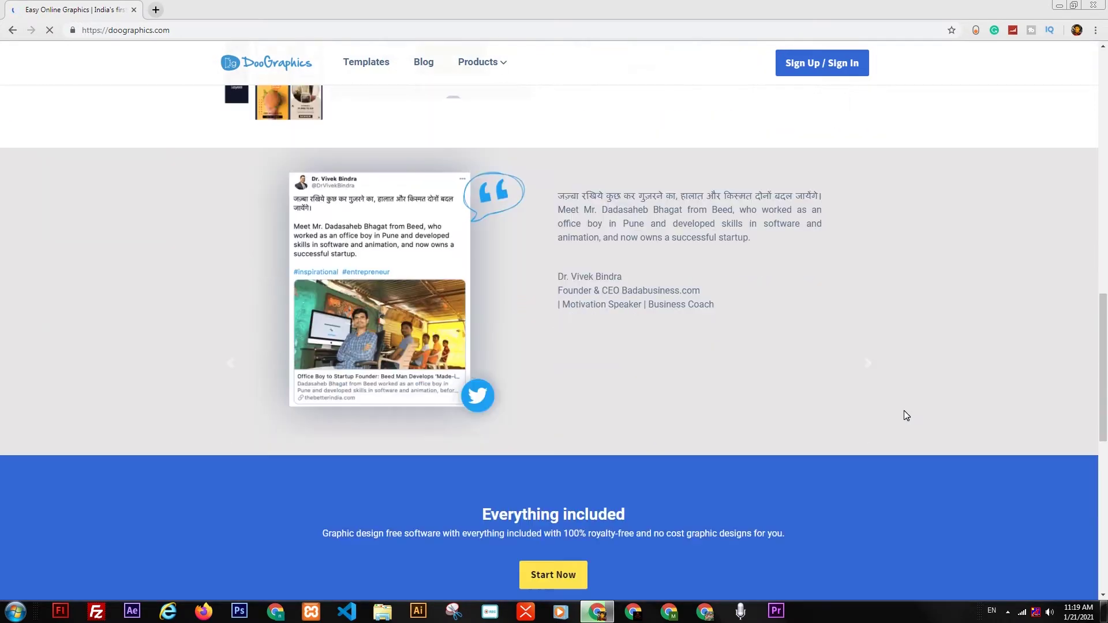
{"action": "left_click", "coordinate": [487, 67]}
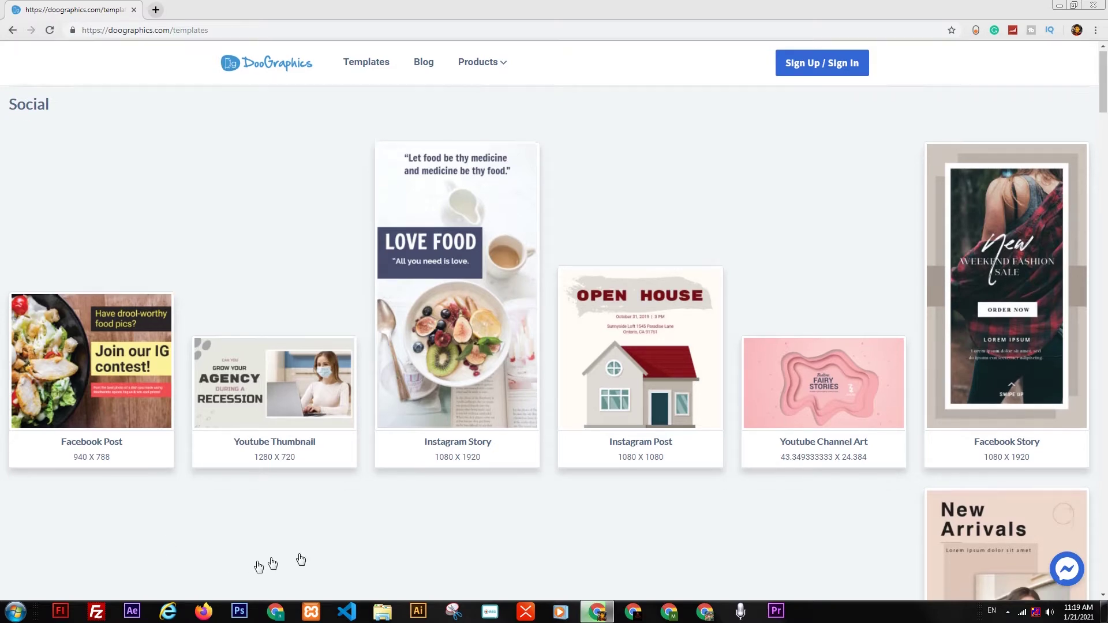
Step: Scroll the template gallery down to the Personlize section and pick the Wedding Invitation template
{"action": "scroll", "coordinate": [346, 548], "scroll_direction": "down", "scroll_amount": 5}
{"action": "scroll", "coordinate": [502, 537], "scroll_direction": "down", "scroll_amount": 1}
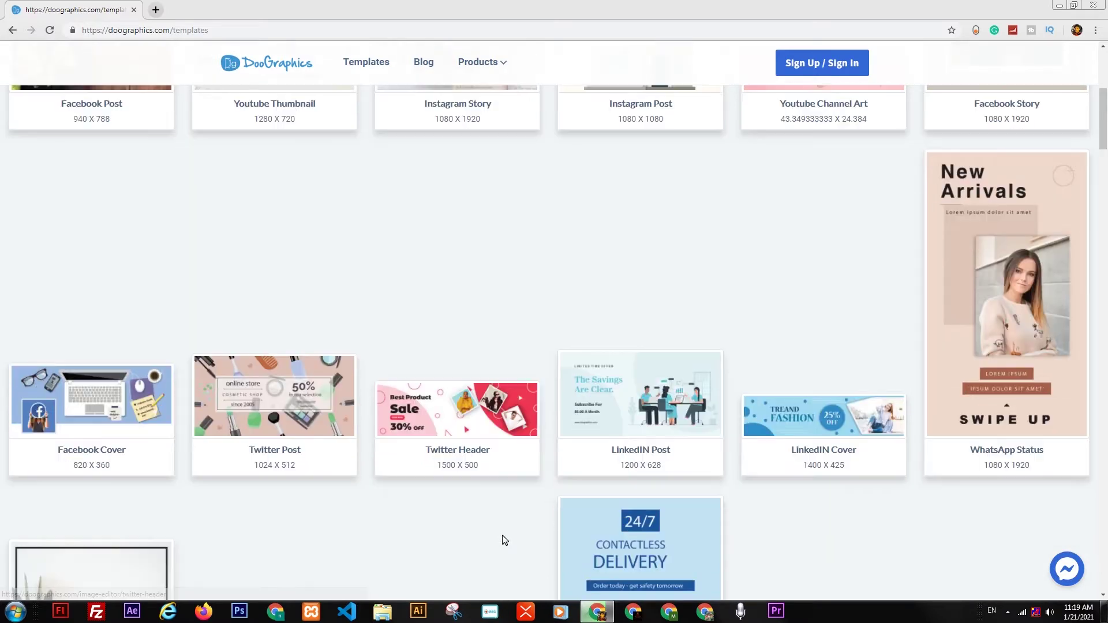
{"action": "scroll", "coordinate": [502, 537], "scroll_direction": "down", "scroll_amount": 1}
{"action": "scroll", "coordinate": [502, 537], "scroll_direction": "up", "scroll_amount": 4}
{"action": "scroll", "coordinate": [502, 540], "scroll_direction": "down", "scroll_amount": 10}
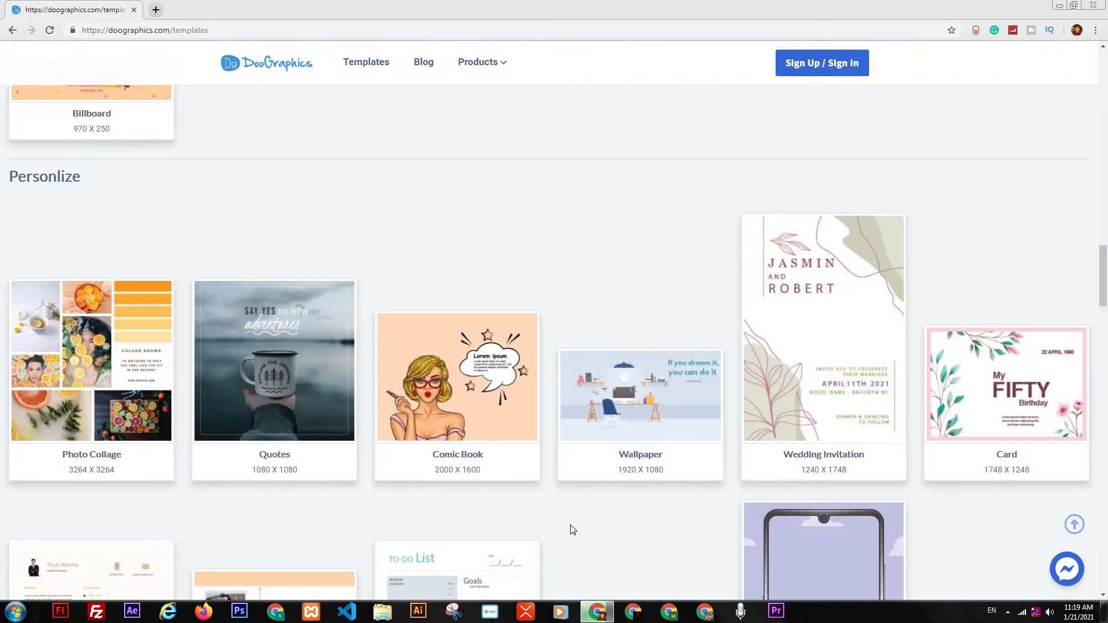
{"action": "scroll", "coordinate": [569, 526], "scroll_direction": "down", "scroll_amount": 1}
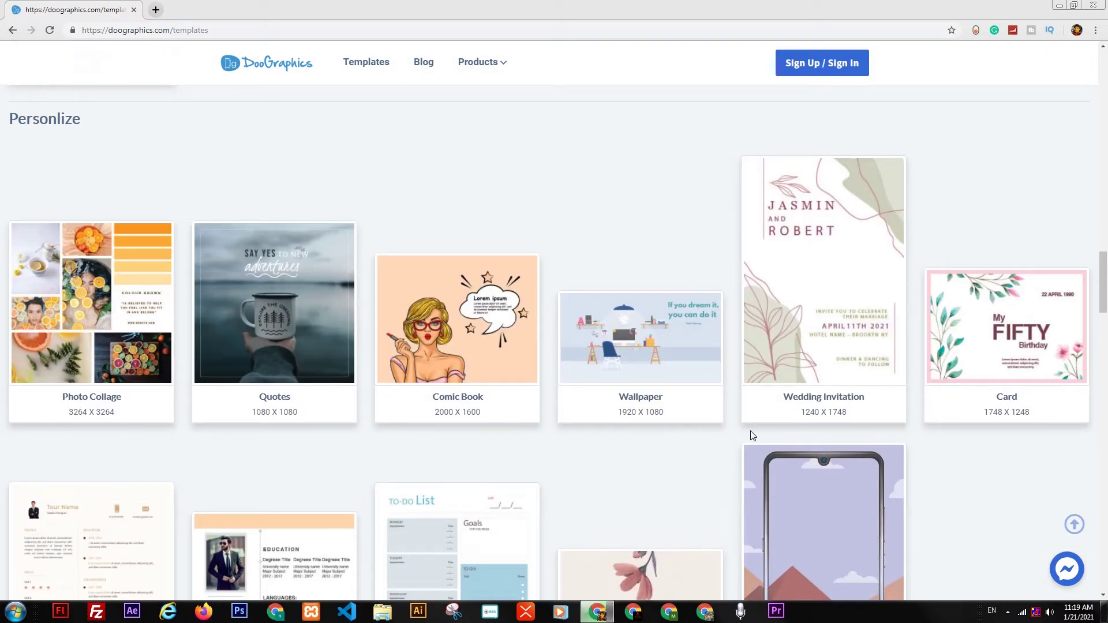
{"action": "left_click", "coordinate": [806, 399]}
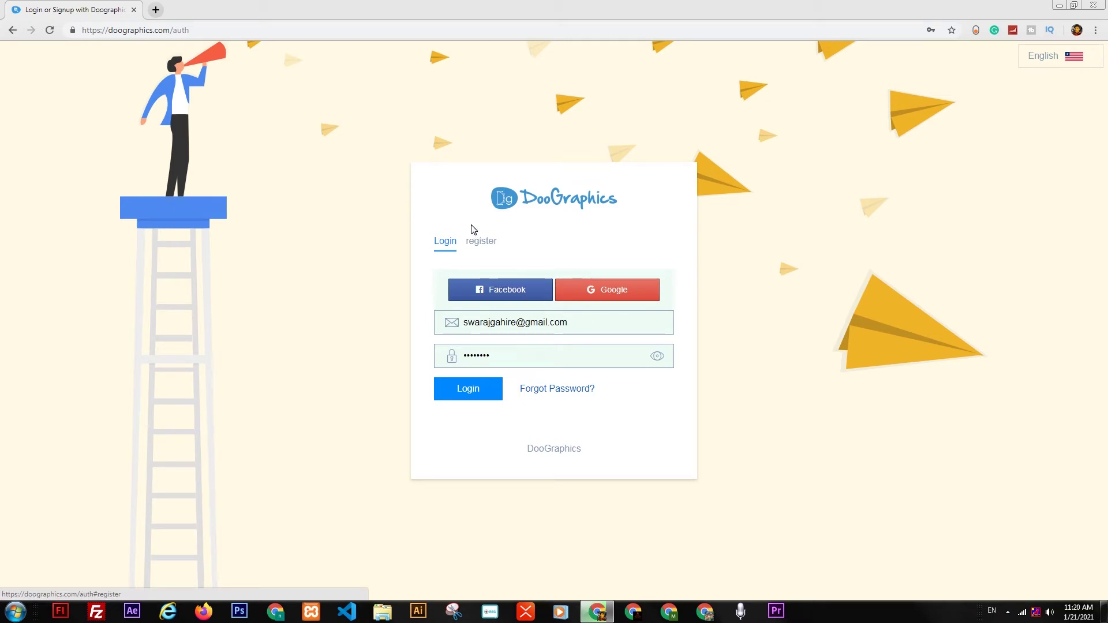
Step: Log in to reach the editor with a blank 1240 × 1748 px wedding invitation
{"action": "left_click", "coordinate": [470, 388]}
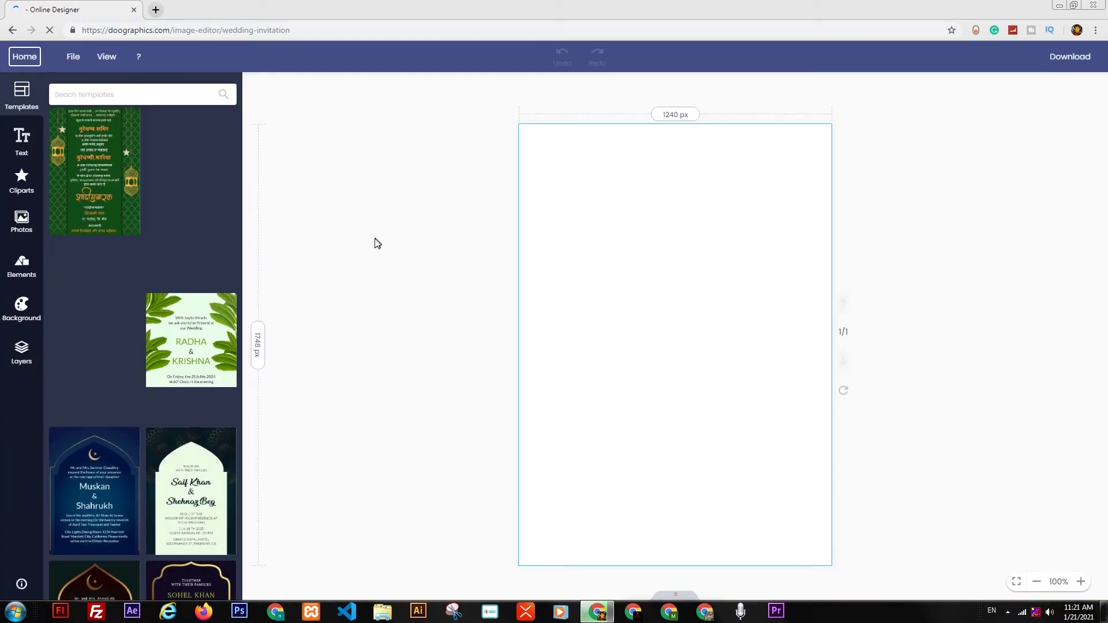
{"action": "scroll", "coordinate": [226, 410], "scroll_direction": "down", "scroll_amount": 1}
{"action": "scroll", "coordinate": [226, 409], "scroll_direction": "down", "scroll_amount": 2}
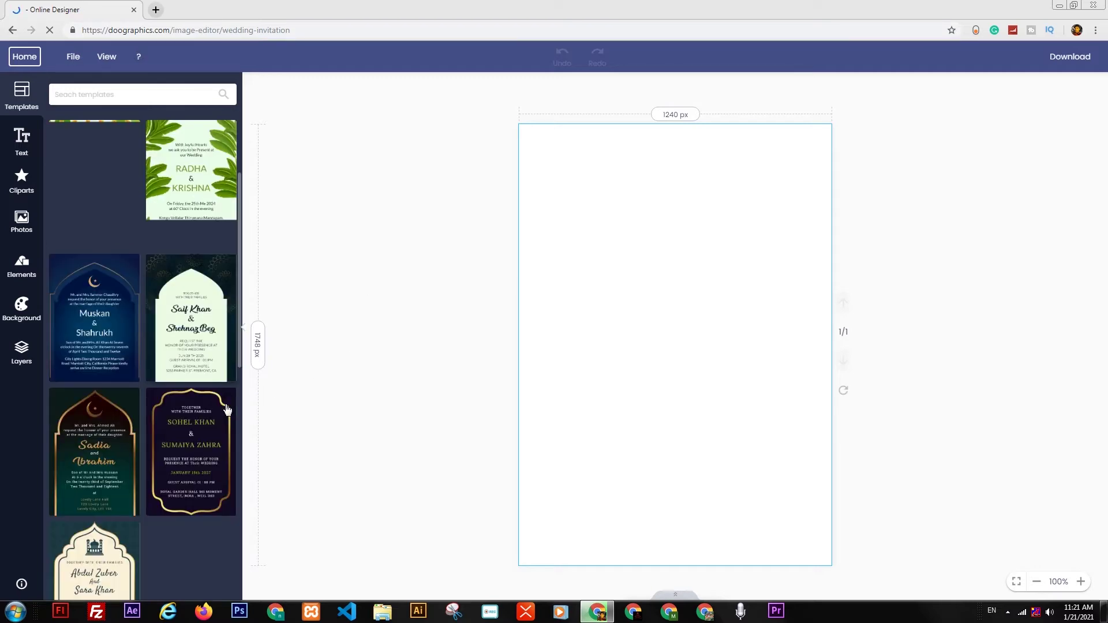
{"action": "scroll", "coordinate": [226, 410], "scroll_direction": "down", "scroll_amount": 1}
{"action": "scroll", "coordinate": [226, 409], "scroll_direction": "down", "scroll_amount": 2}
{"action": "scroll", "coordinate": [225, 409], "scroll_direction": "down", "scroll_amount": 1}
{"action": "scroll", "coordinate": [226, 408], "scroll_direction": "down", "scroll_amount": 3}
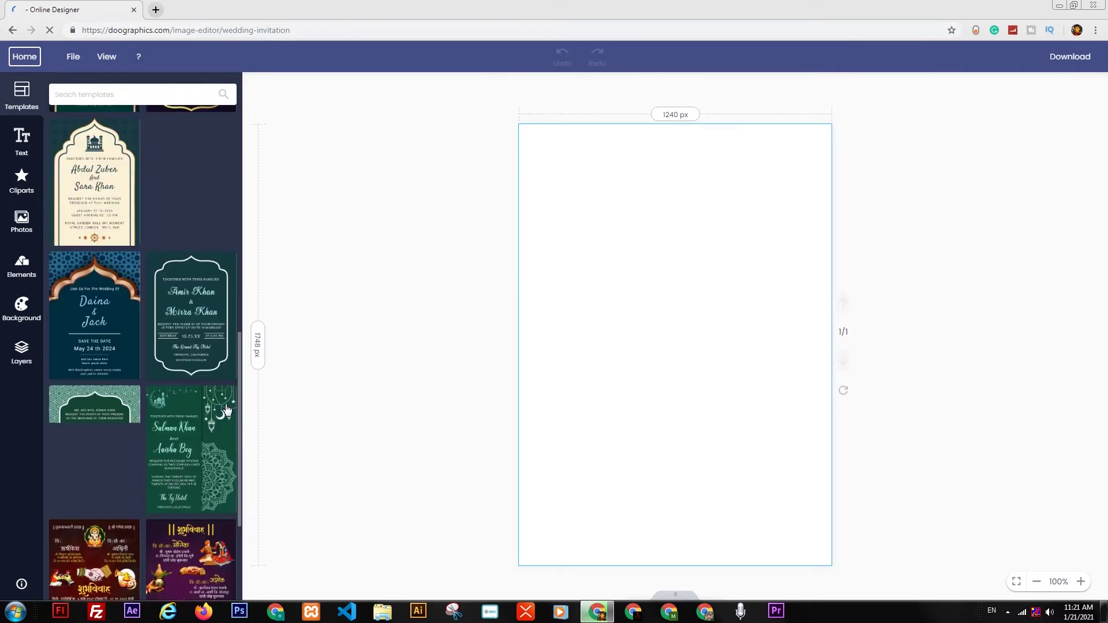
{"action": "scroll", "coordinate": [224, 407], "scroll_direction": "down", "scroll_amount": 2}
{"action": "scroll", "coordinate": [217, 346], "scroll_direction": "up", "scroll_amount": 3}
{"action": "scroll", "coordinate": [218, 346], "scroll_direction": "up", "scroll_amount": 1}
{"action": "scroll", "coordinate": [139, 286], "scroll_direction": "up", "scroll_amount": 1}
{"action": "scroll", "coordinate": [133, 346], "scroll_direction": "down", "scroll_amount": 3}
{"action": "scroll", "coordinate": [141, 359], "scroll_direction": "down", "scroll_amount": 1}
{"action": "scroll", "coordinate": [154, 358], "scroll_direction": "down", "scroll_amount": 2}
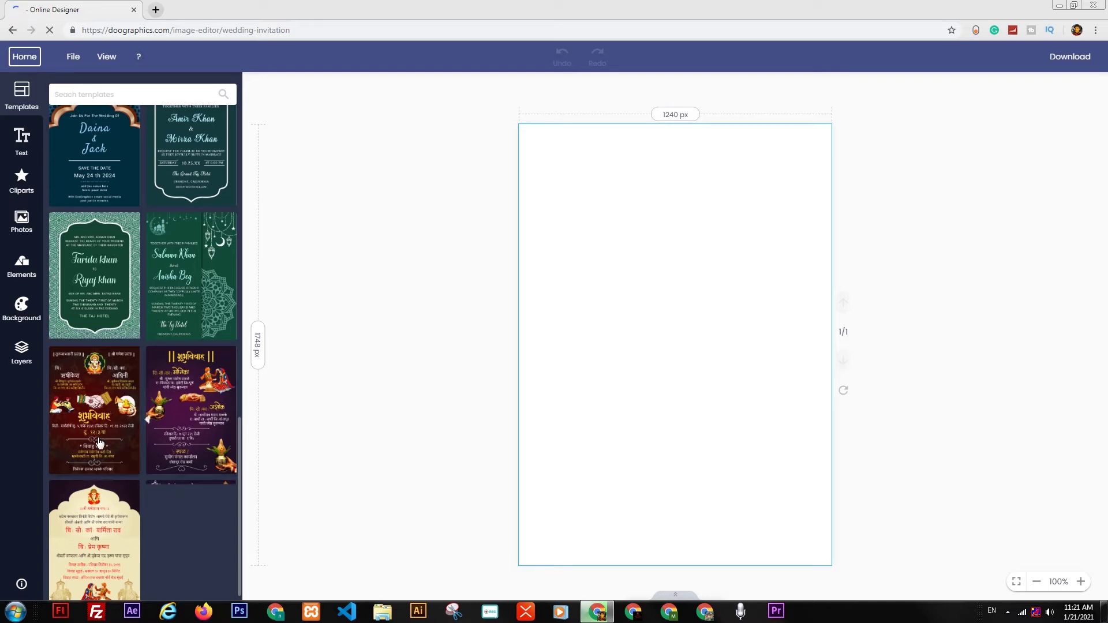
{"action": "scroll", "coordinate": [210, 394], "scroll_direction": "down", "scroll_amount": 1}
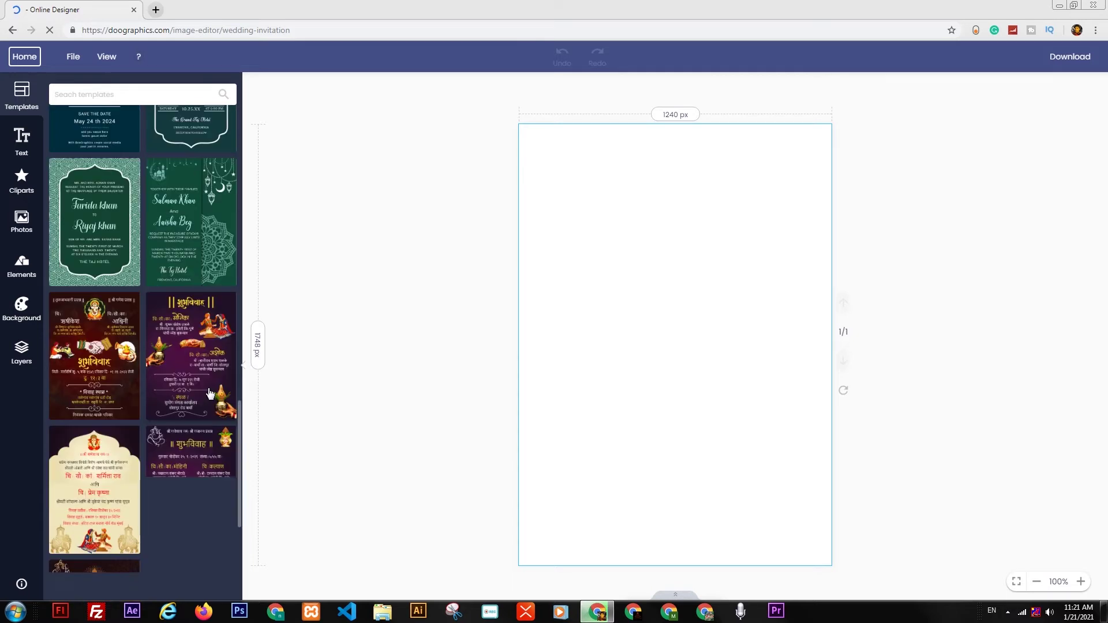
{"action": "scroll", "coordinate": [210, 394], "scroll_direction": "down", "scroll_amount": 1}
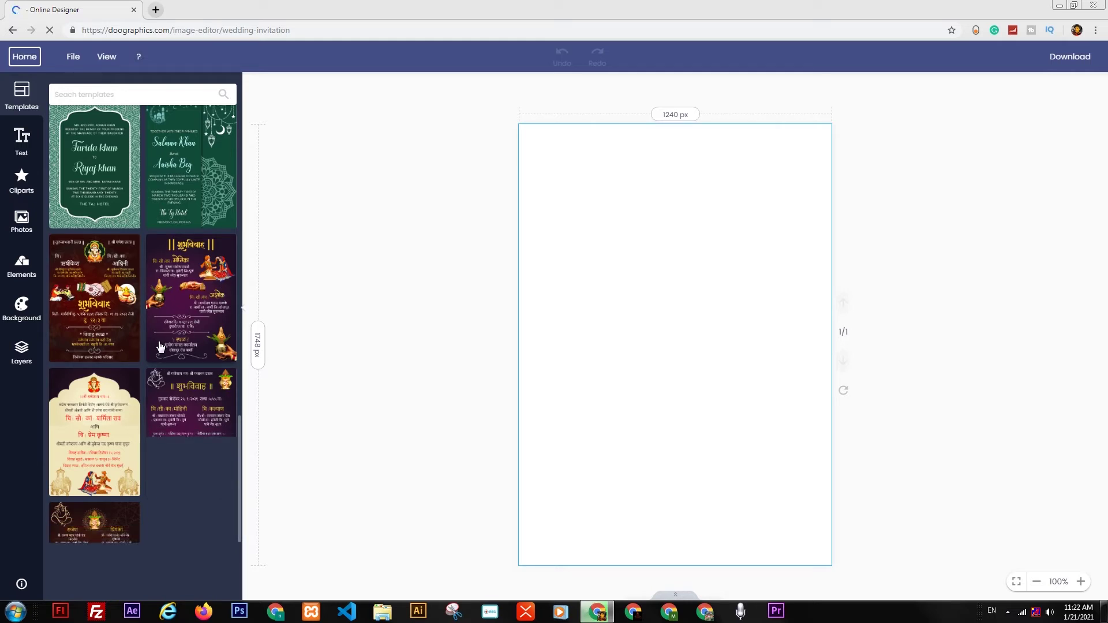
Step: Apply the maroon Ganesh template and select the groom's name ऋषीकेश and bride's name आश्विनी
{"action": "left_click", "coordinate": [76, 241]}
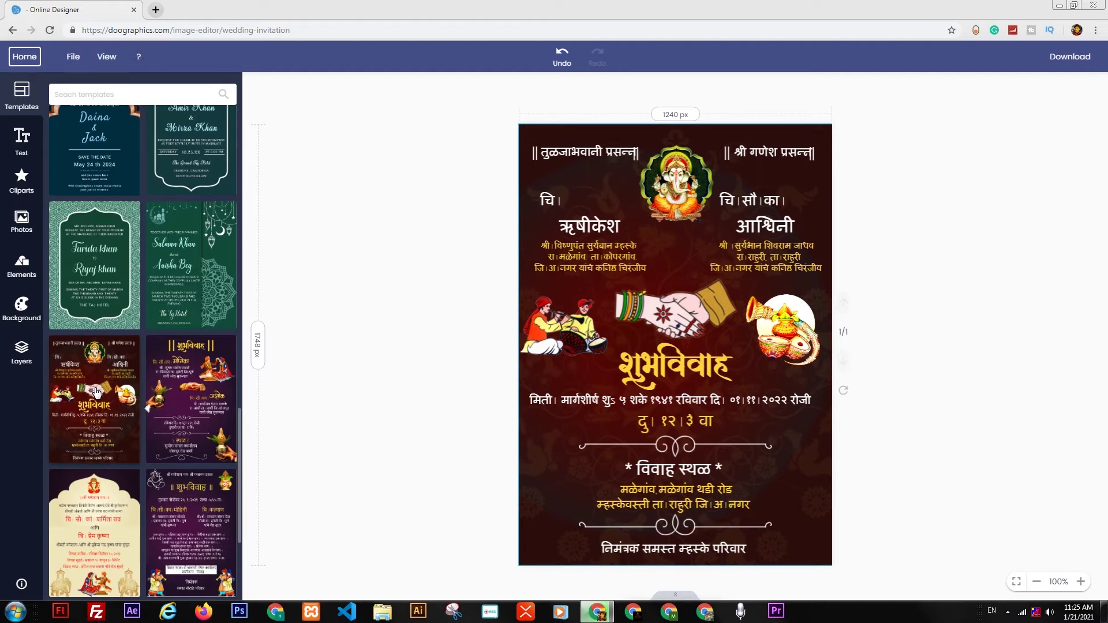
{"action": "left_click", "coordinate": [584, 229]}
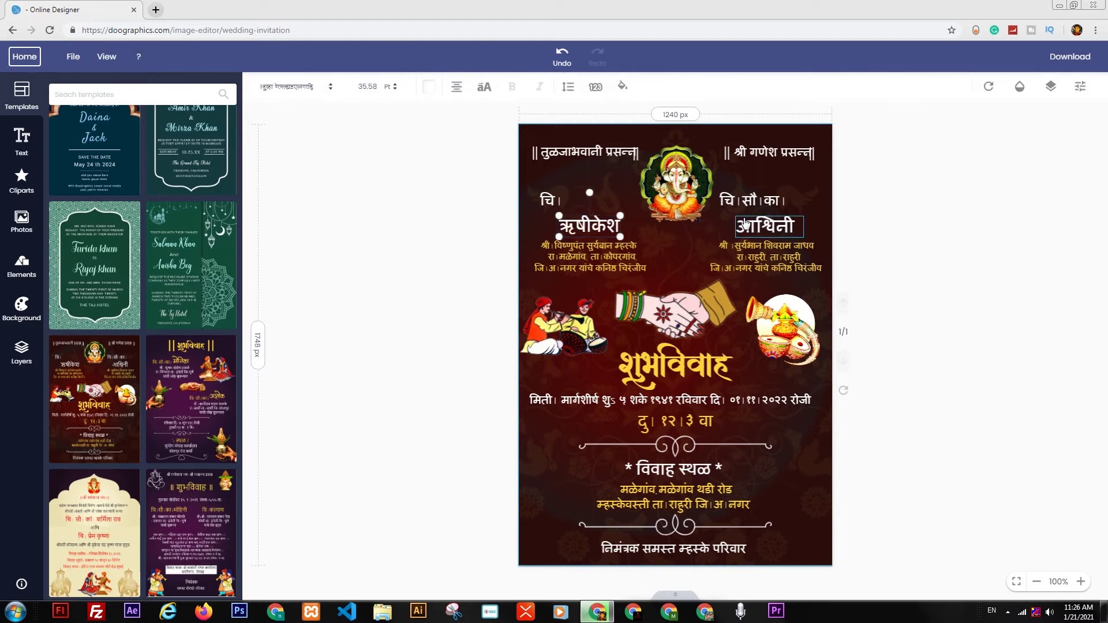
{"action": "left_click", "coordinate": [746, 223]}
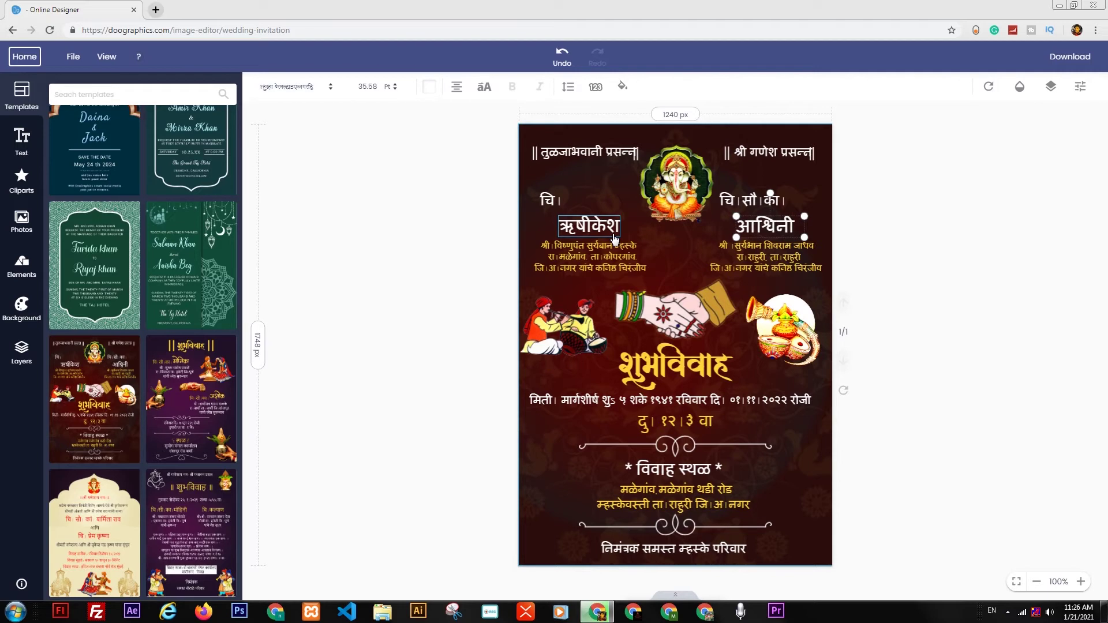
{"action": "left_click", "coordinate": [155, 10]}
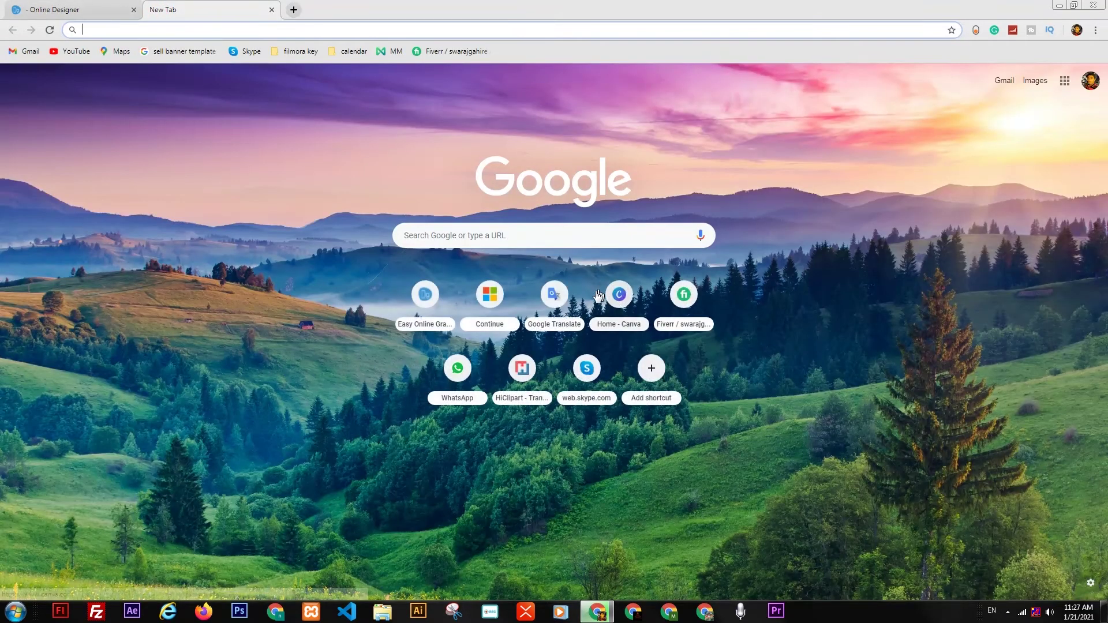
Step: In Google Translate with Hindi as source, convert 'manoj' to मनोज and select it
{"action": "left_click", "coordinate": [555, 296]}
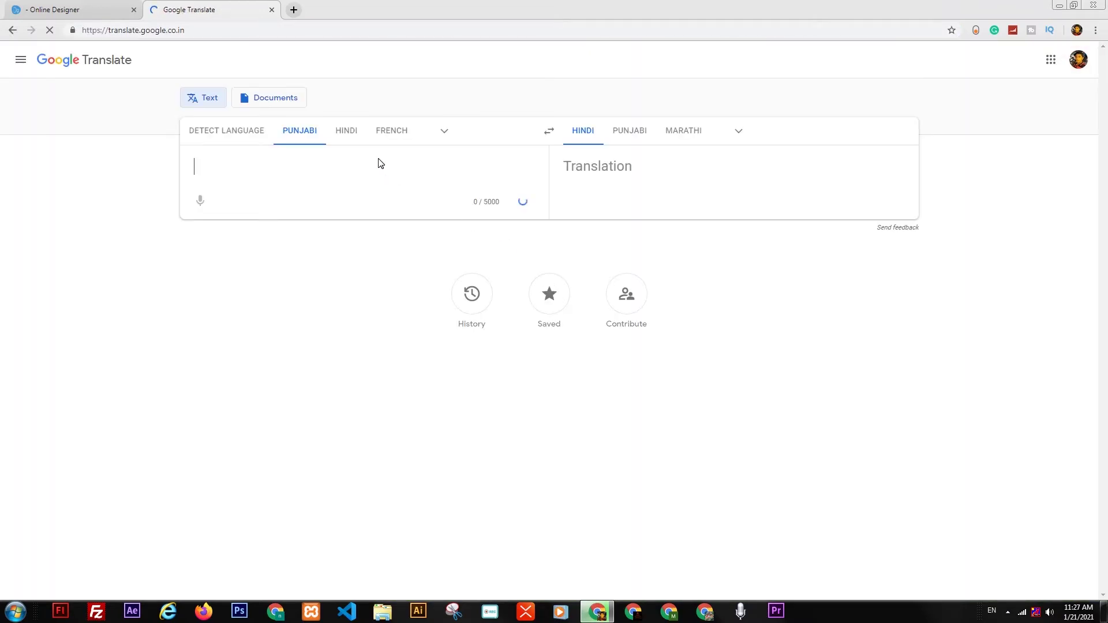
{"action": "left_click", "coordinate": [345, 132]}
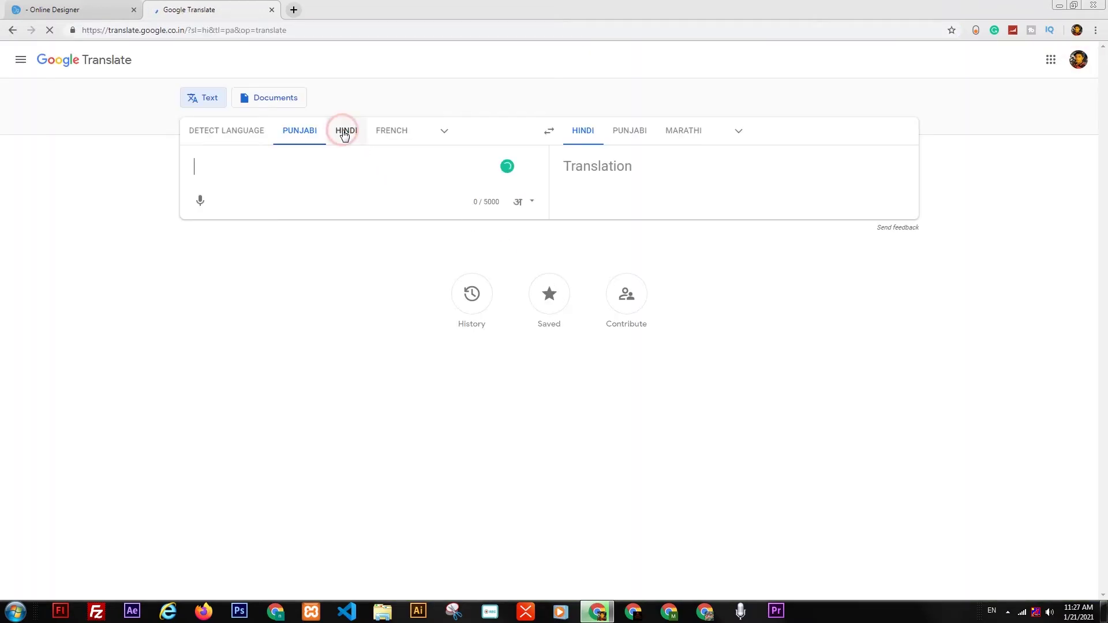
{"action": "type", "text": "manoj"}
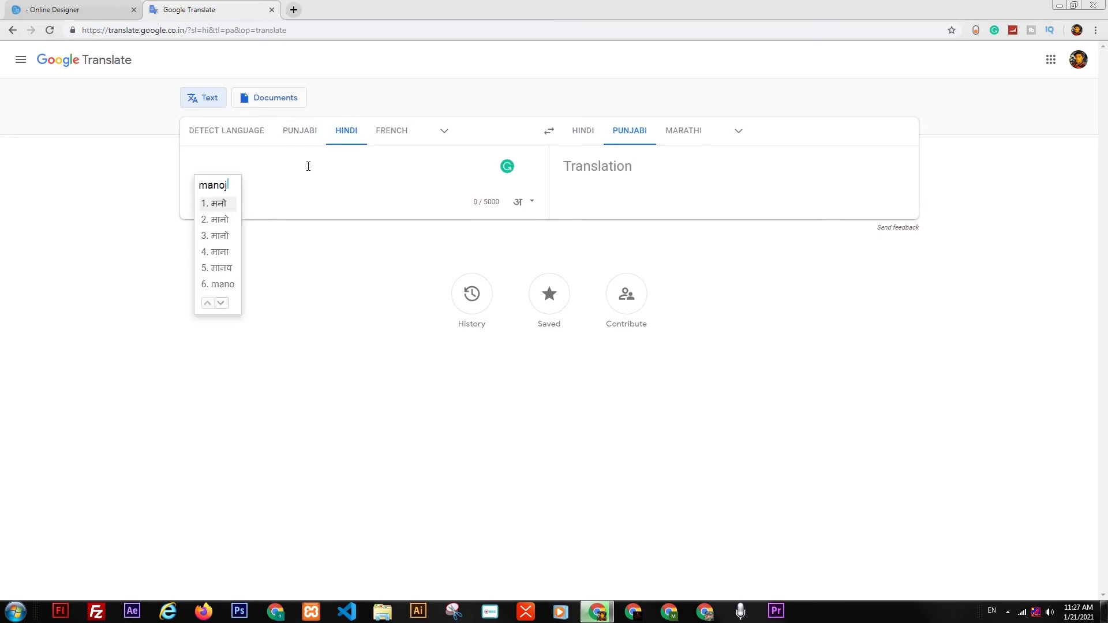
{"action": "key", "text": "space"}
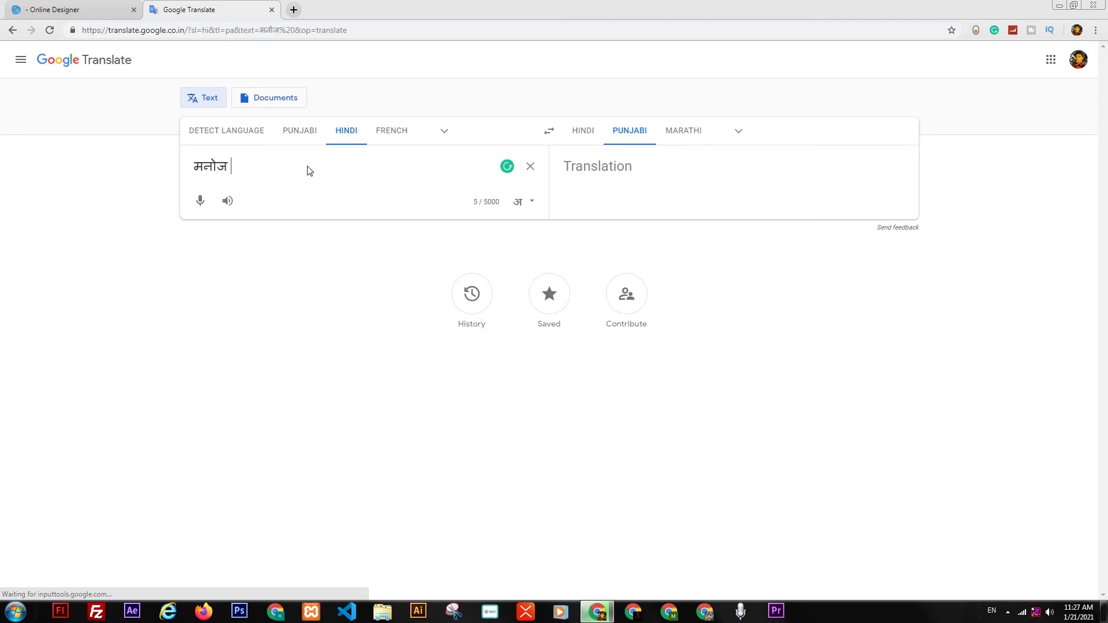
{"action": "left_click", "coordinate": [234, 162]}
{"action": "left_click_drag", "start_coordinate": [184, 167], "coordinate": [167, 168]}
{"action": "key", "text": "ctrl+c"}
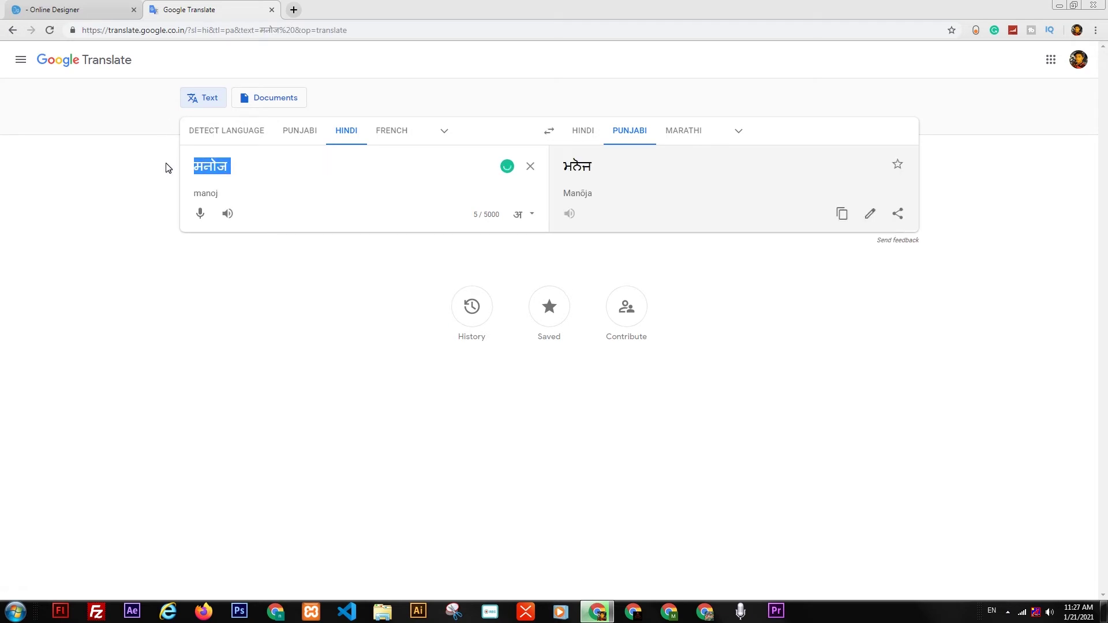
{"action": "left_click", "coordinate": [120, 7]}
Step: Paste मनोज over the groom's name text ऋषीकेश and deselect it
{"action": "left_click", "coordinate": [590, 234]}
{"action": "double_click", "coordinate": [590, 234]}
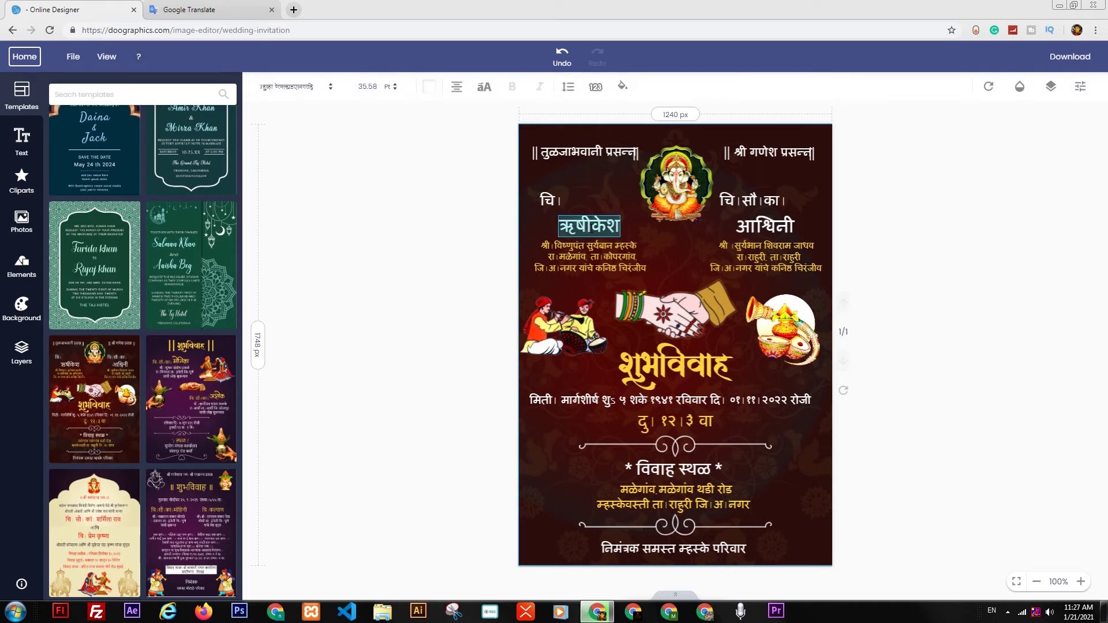
{"action": "key", "text": "ctrl+v"}
{"action": "left_click", "coordinate": [924, 267]}
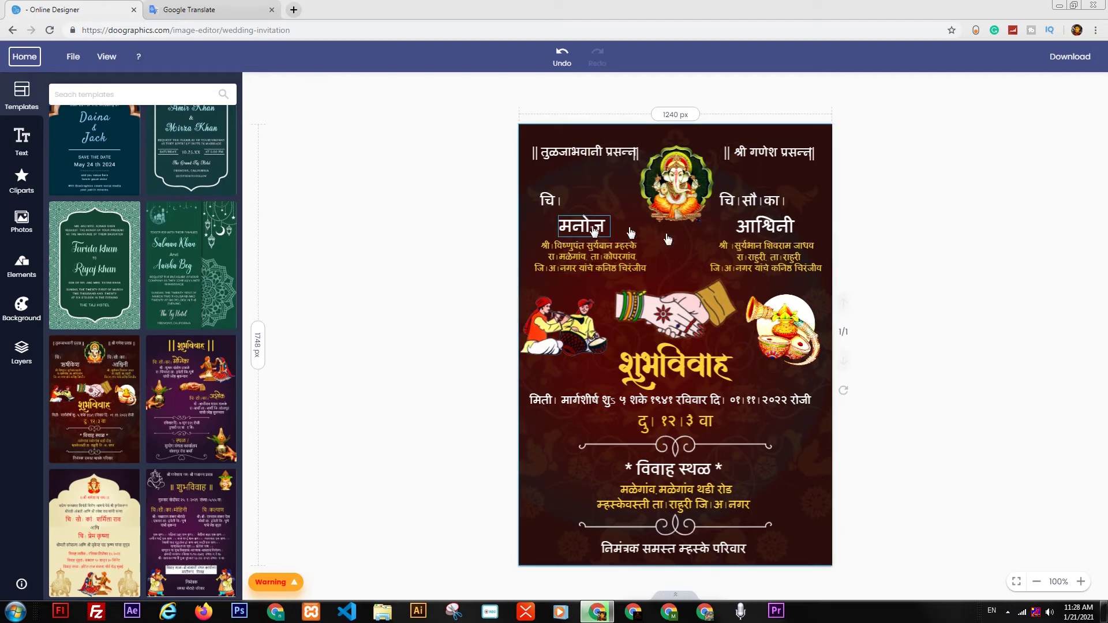
Step: Overwrite मनोज with 'monika', accept मोनिका, and select it for copying
{"action": "left_click", "coordinate": [206, 9]}
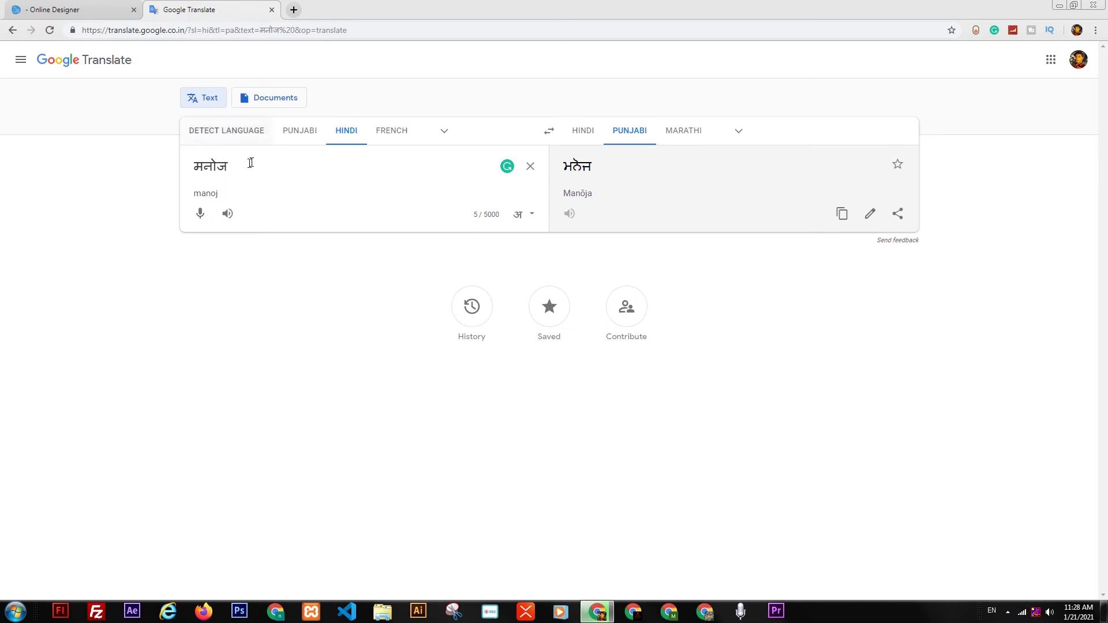
{"action": "left_click_drag", "start_coordinate": [262, 165], "coordinate": [106, 173]}
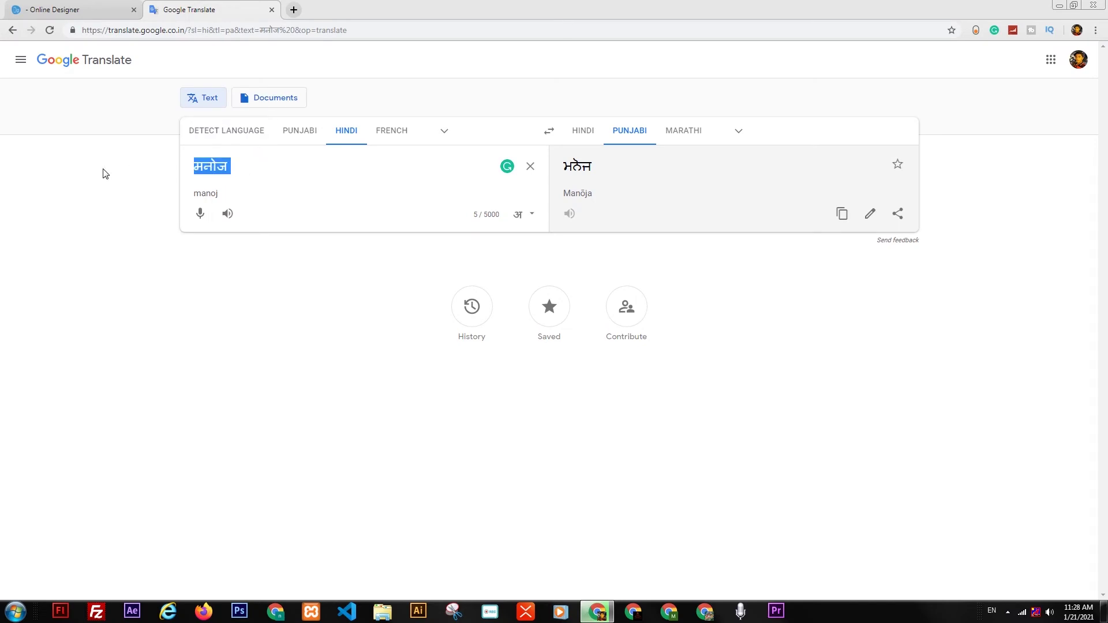
{"action": "type", "text": "monika"}
{"action": "key", "text": "space"}
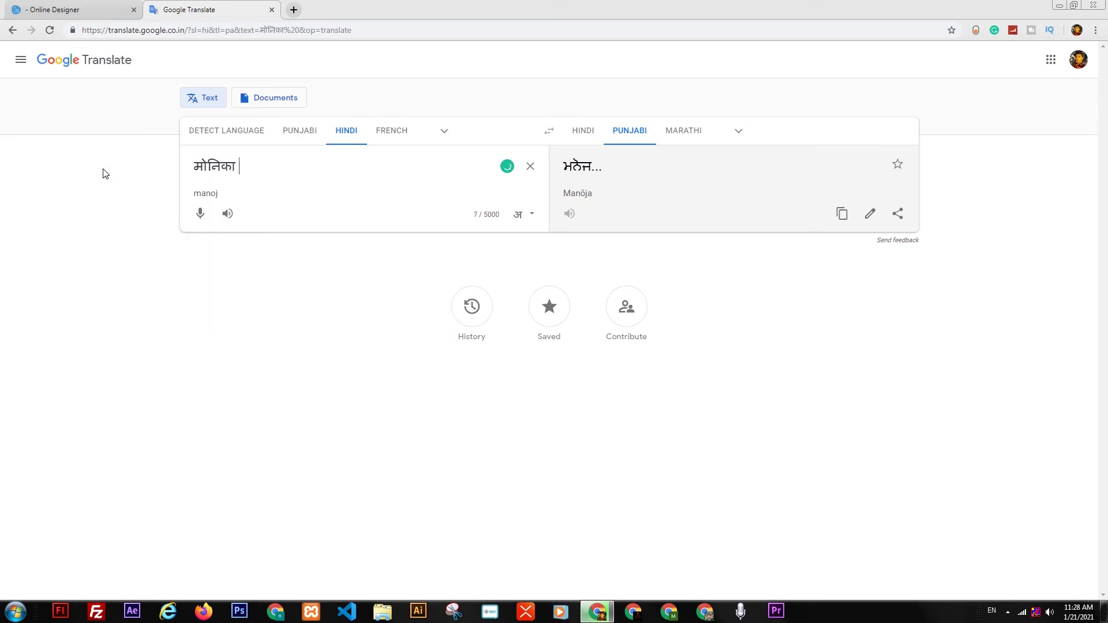
{"action": "left_click_drag", "start_coordinate": [239, 165], "coordinate": [171, 163]}
{"action": "key", "text": "ctrl+c"}
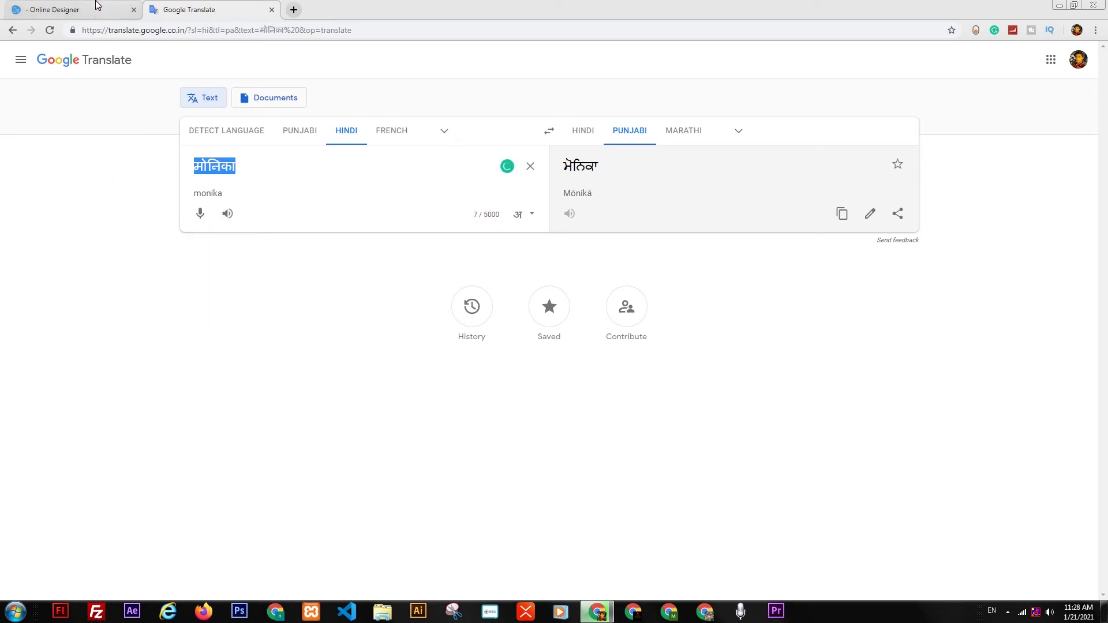
{"action": "left_click", "coordinate": [93, 9]}
Step: Paste मोनिका over the bride's name text आश्विनी and deselect it
{"action": "left_click", "coordinate": [774, 238]}
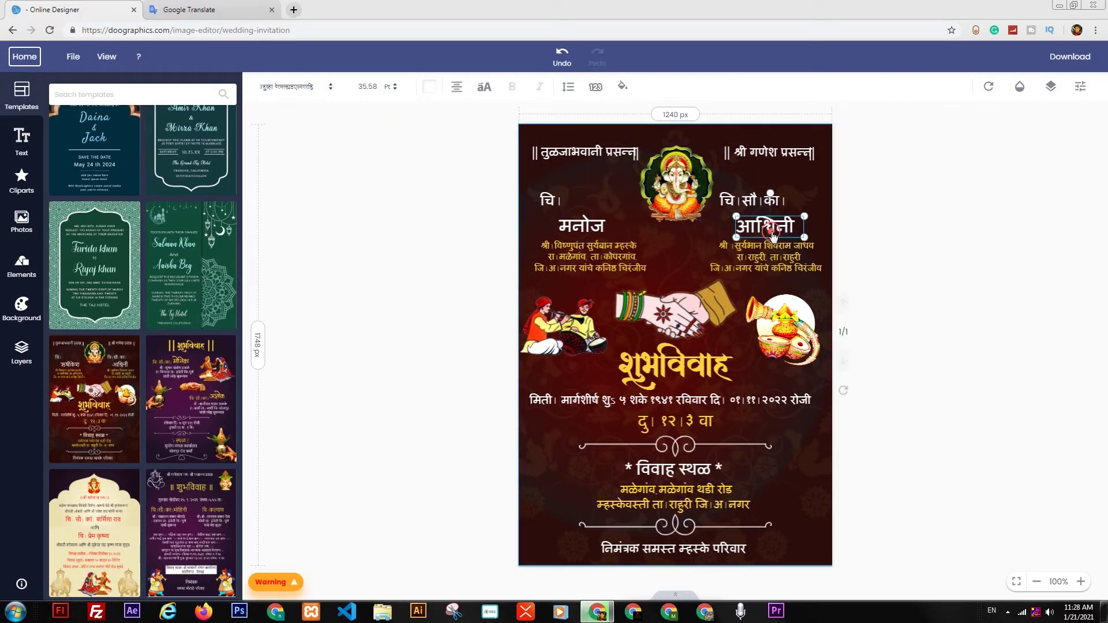
{"action": "double_click", "coordinate": [773, 234]}
{"action": "key", "text": "ctrl+v"}
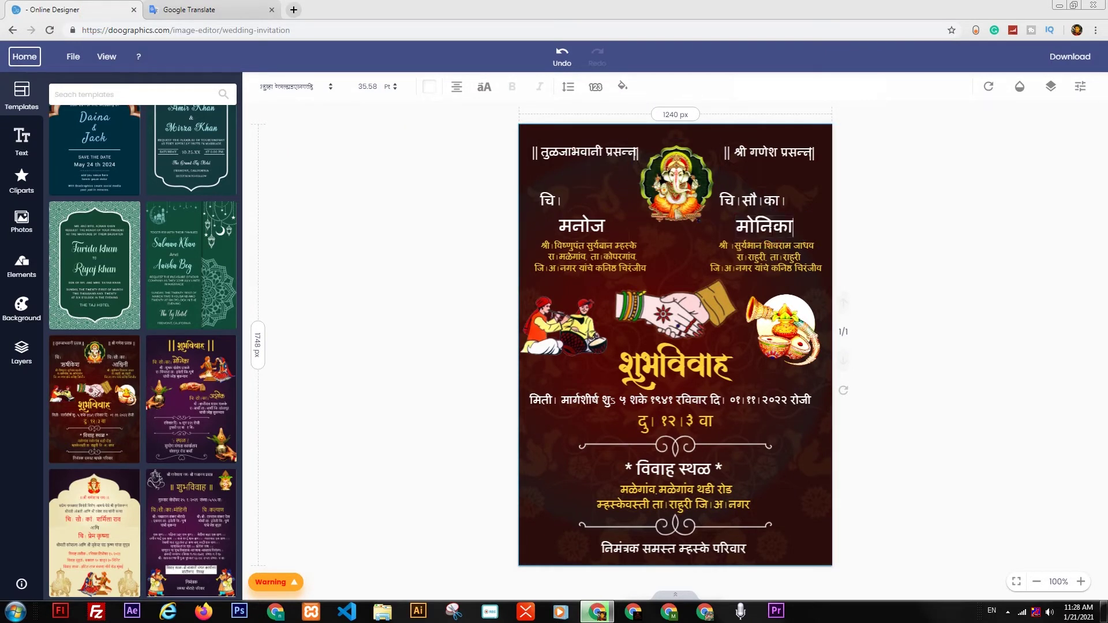
{"action": "left_click", "coordinate": [867, 250]}
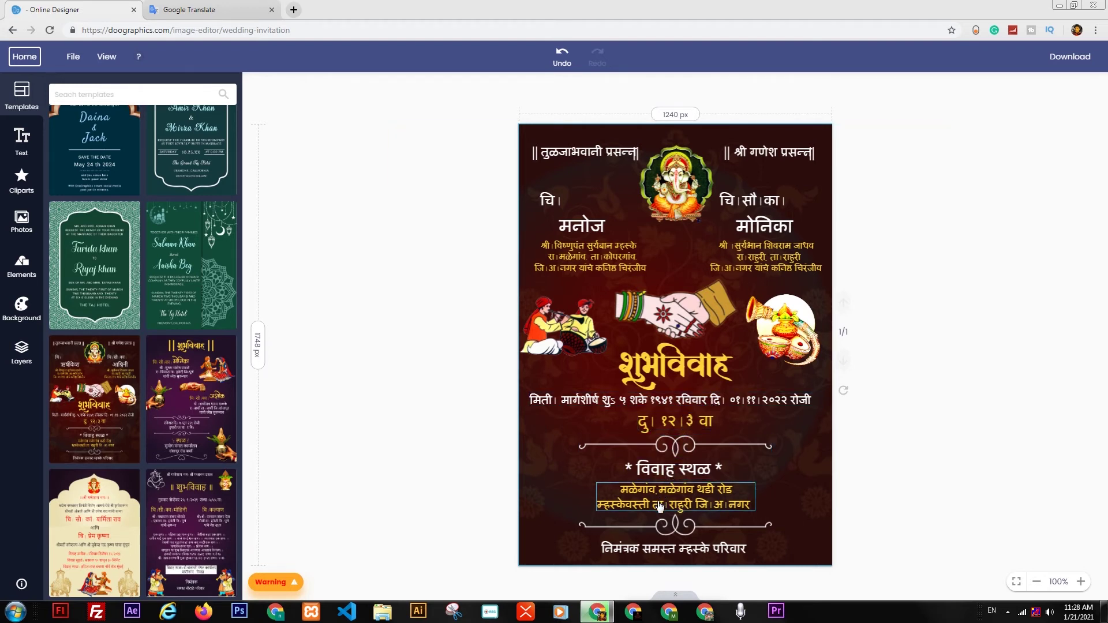
Step: Try red, cyan and yellow colours on the date line, then close the colour picker
{"action": "left_click", "coordinate": [778, 404]}
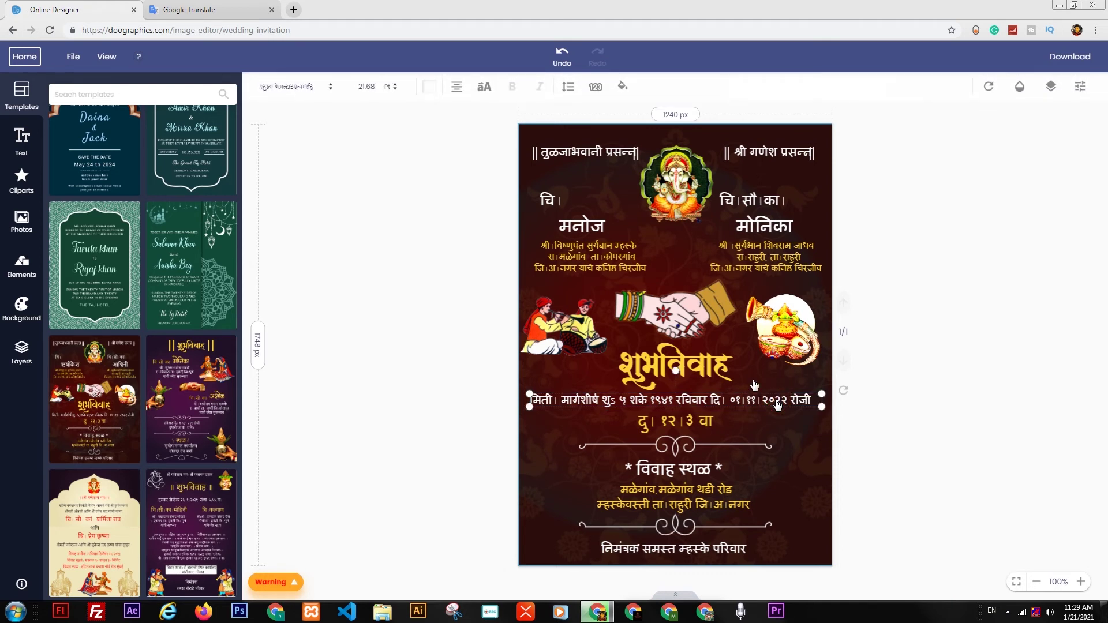
{"action": "left_click", "coordinate": [430, 87]}
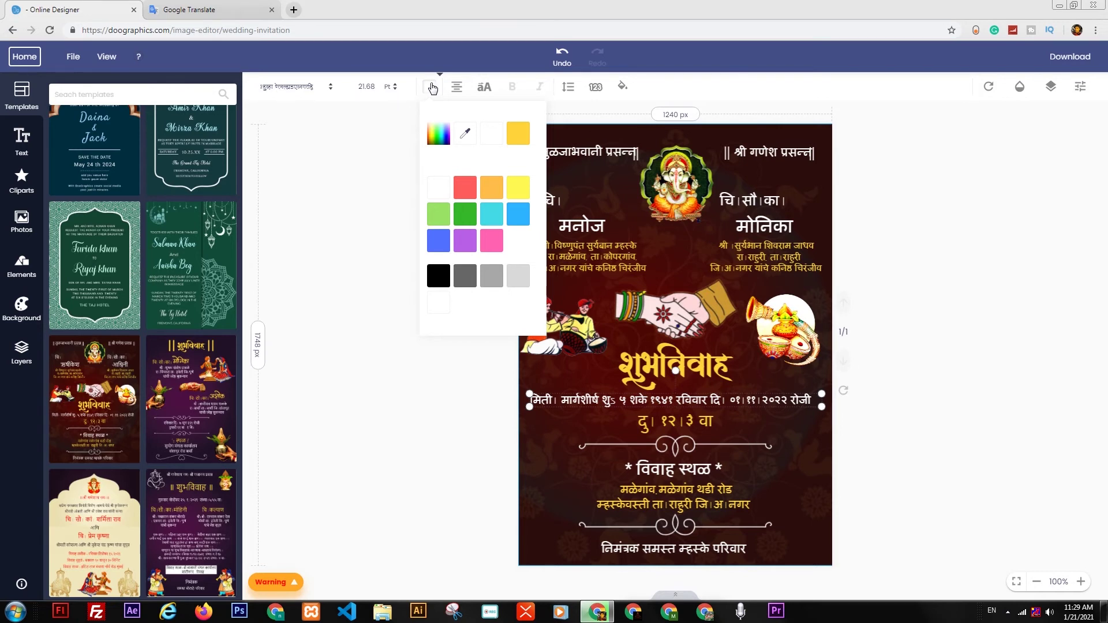
{"action": "left_click", "coordinate": [466, 187]}
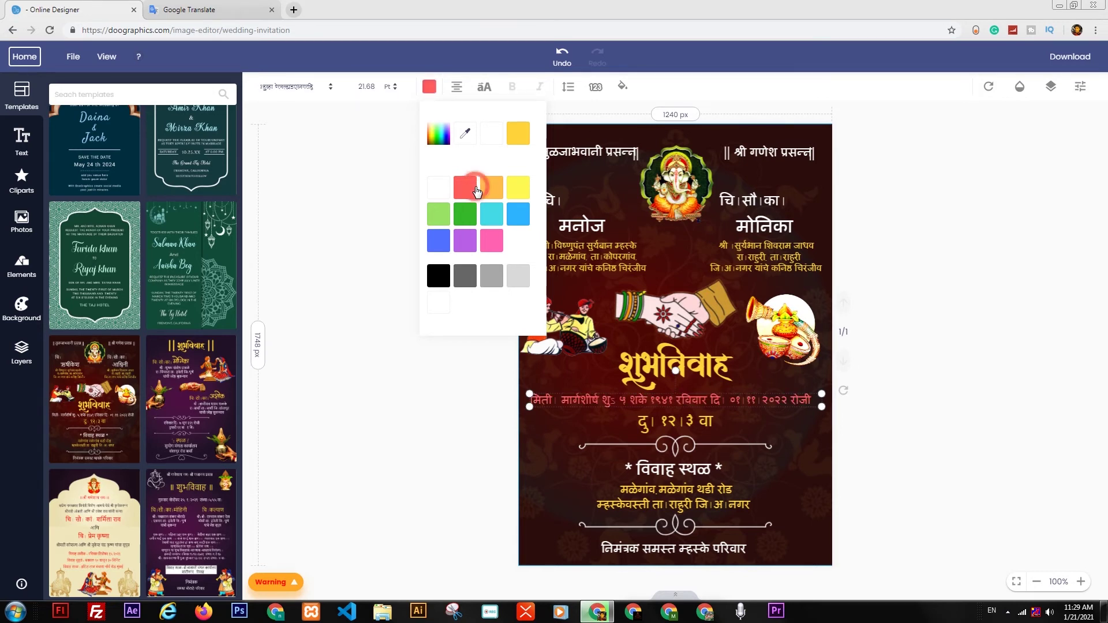
{"action": "left_click", "coordinate": [492, 214]}
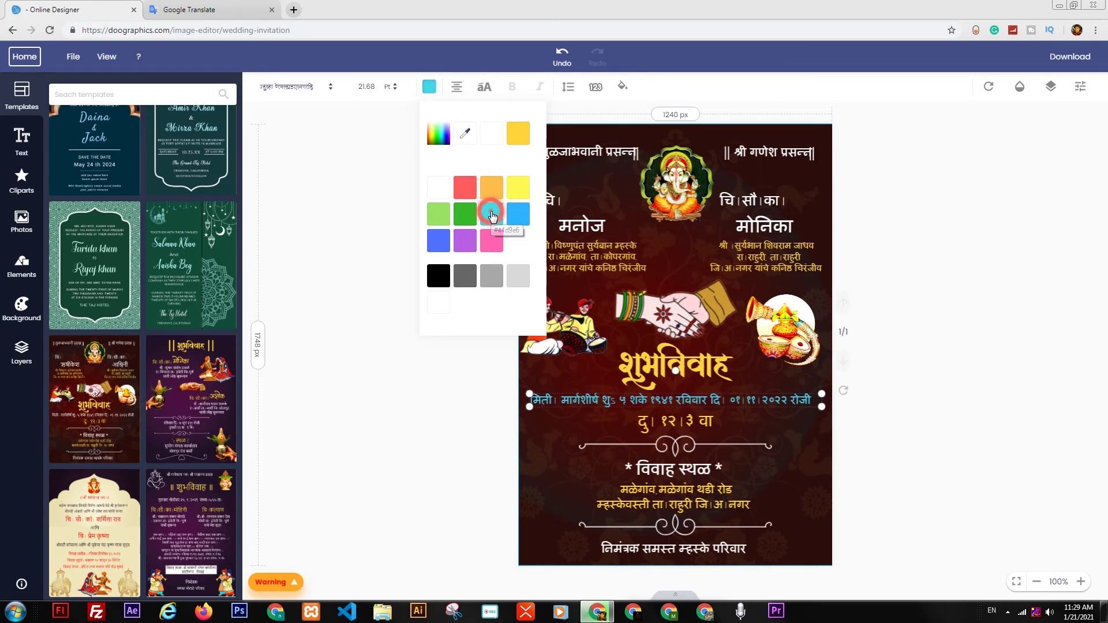
{"action": "left_click", "coordinate": [518, 190]}
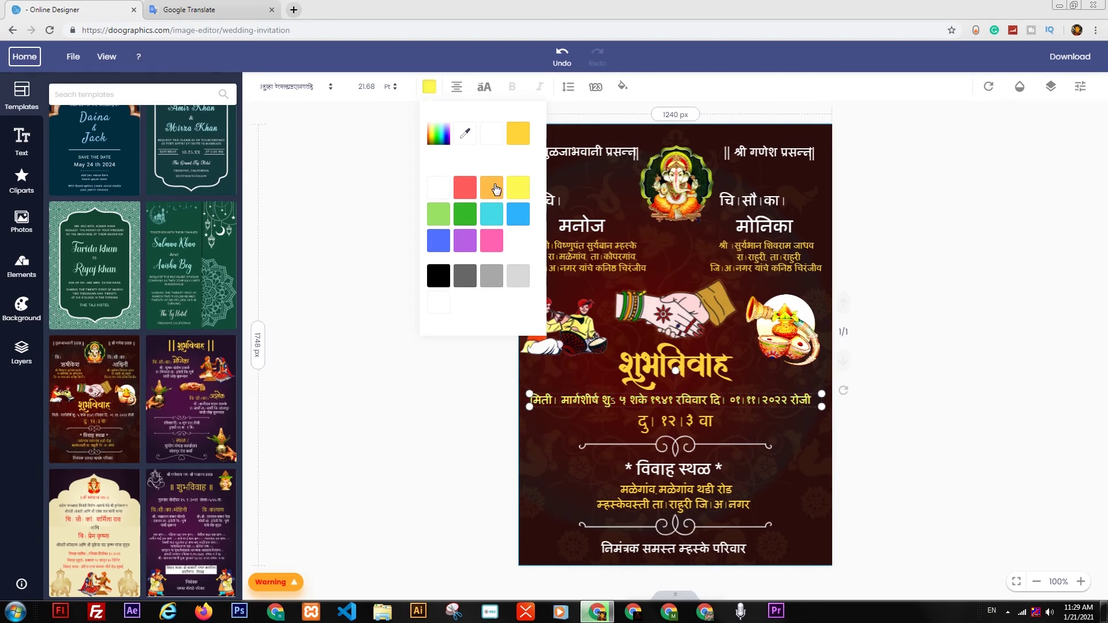
{"action": "left_click", "coordinate": [496, 358]}
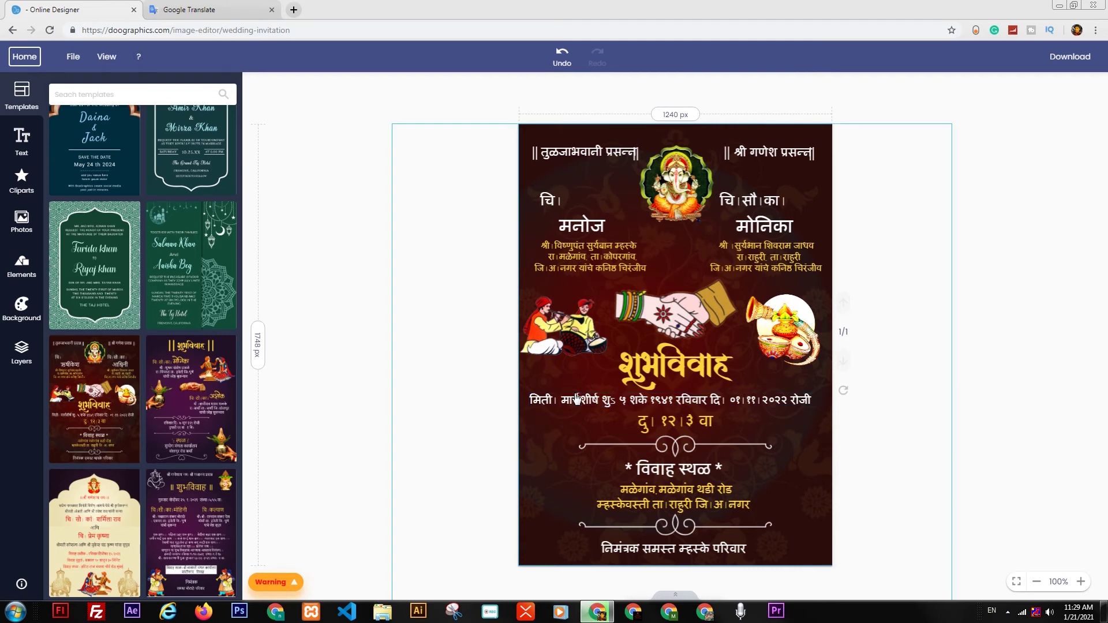
Step: Select the date line, venue address lines and hosts' closing line in turn
{"action": "left_click", "coordinate": [616, 408]}
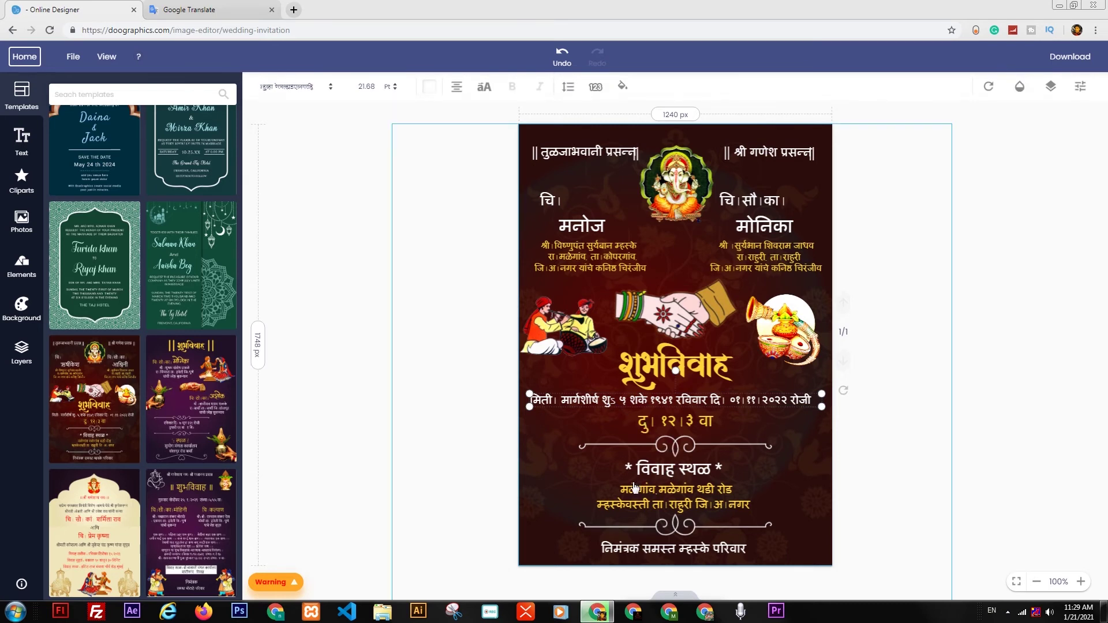
{"action": "left_click", "coordinate": [662, 508]}
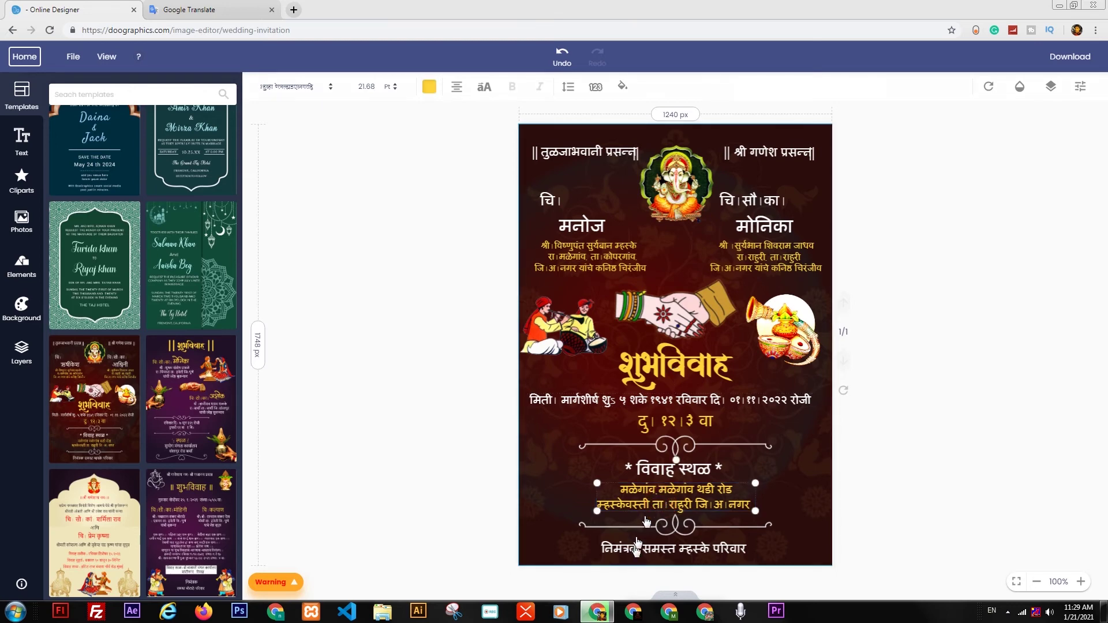
{"action": "left_click", "coordinate": [674, 549]}
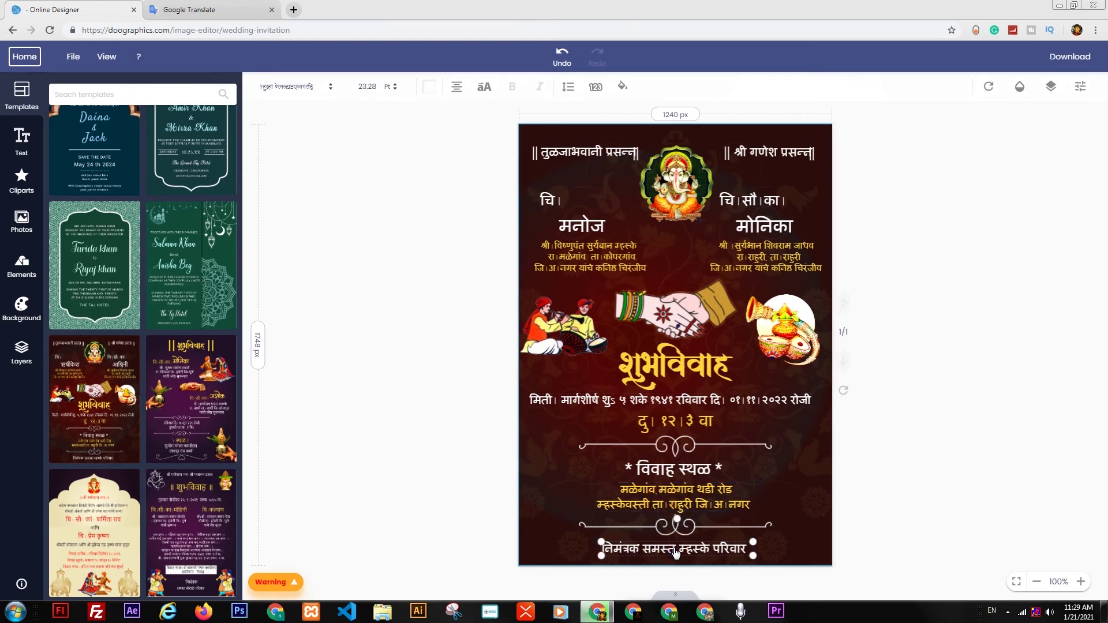
{"action": "left_click", "coordinate": [213, 10]}
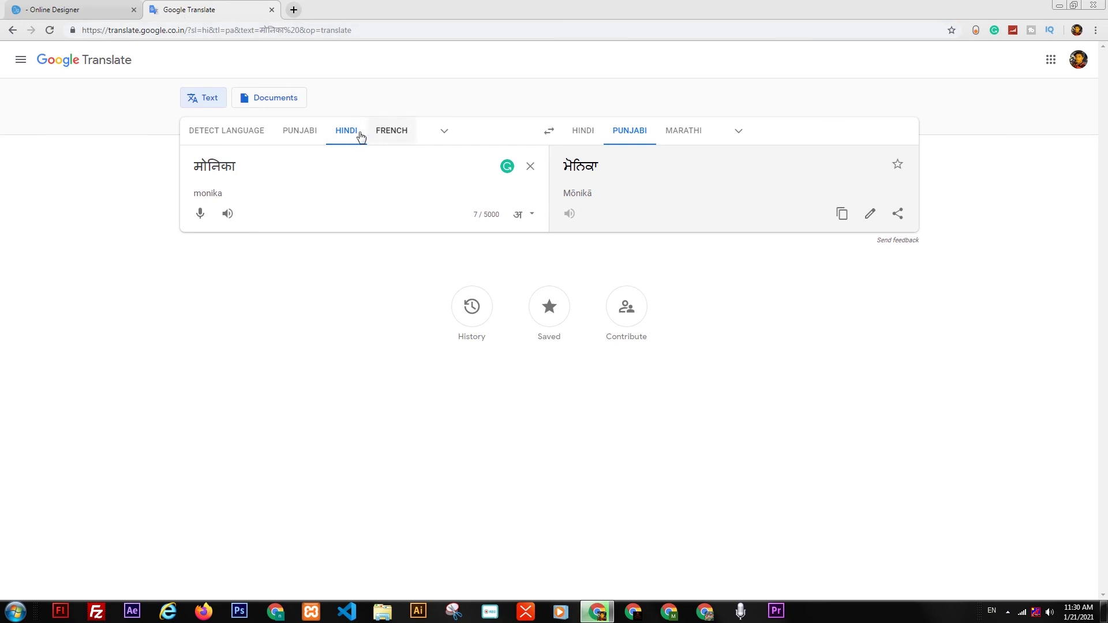
Step: Set Google Translate's source language to Marathi from the full language list
{"action": "left_click", "coordinate": [442, 132]}
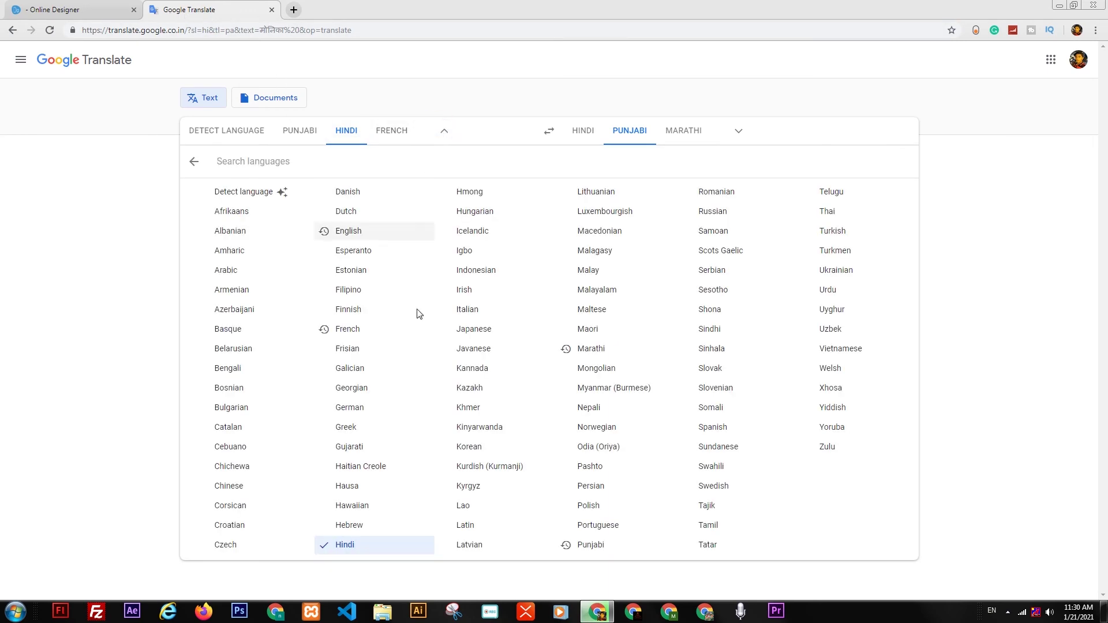
{"action": "left_click", "coordinate": [590, 349]}
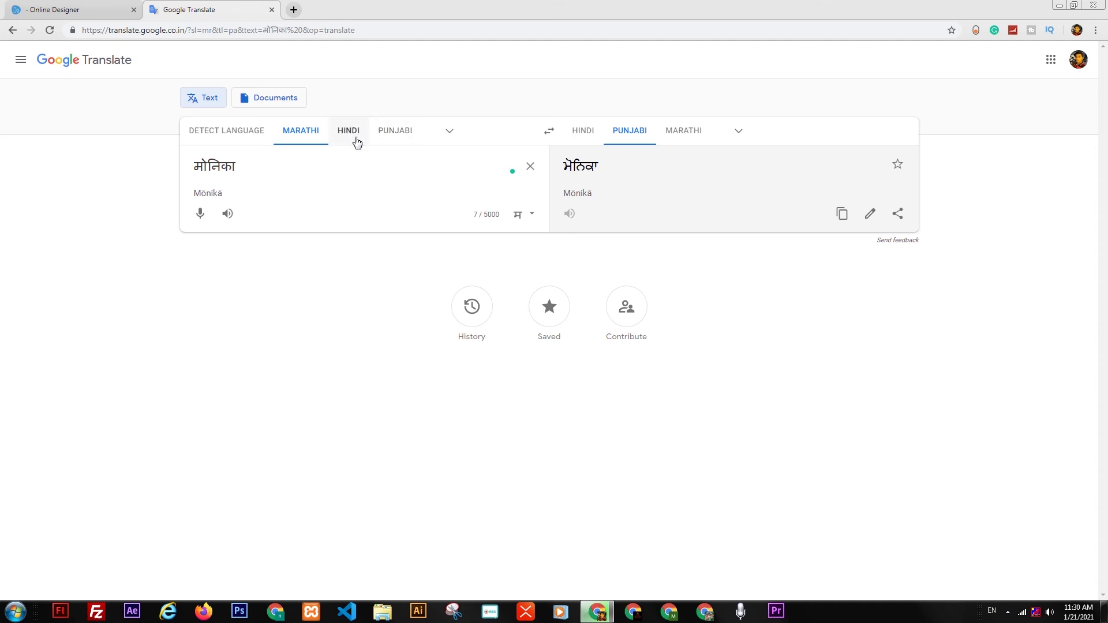
{"action": "left_click", "coordinate": [50, 5]}
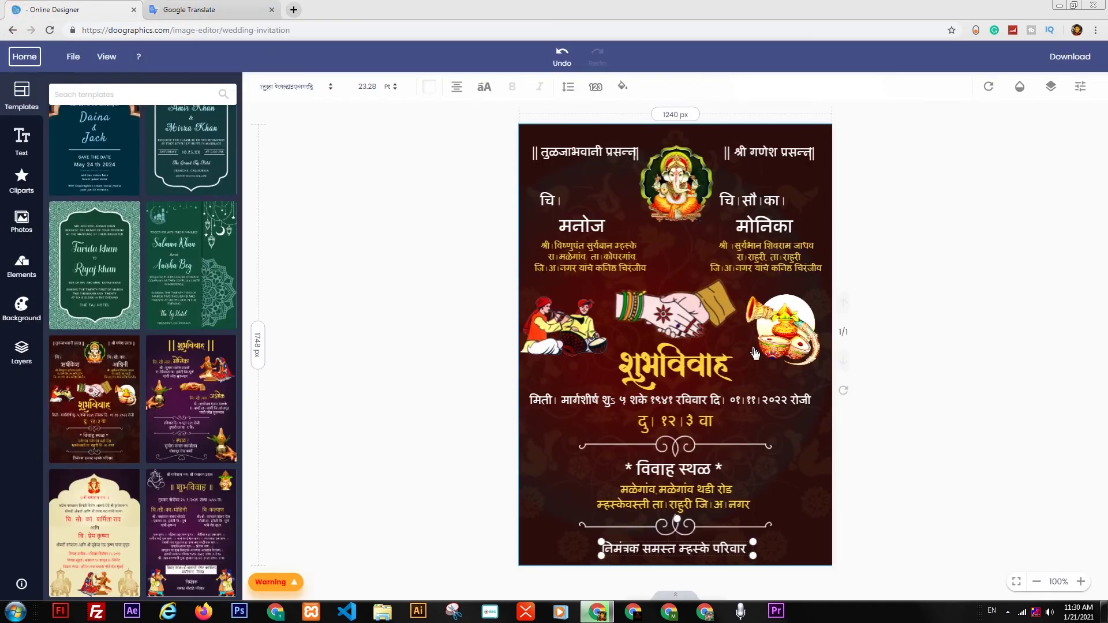
Step: Browse fonts for the शुभविवाह title, keep the current one, then show the Download format options
{"action": "left_click", "coordinate": [669, 374]}
{"action": "left_click", "coordinate": [314, 85]}
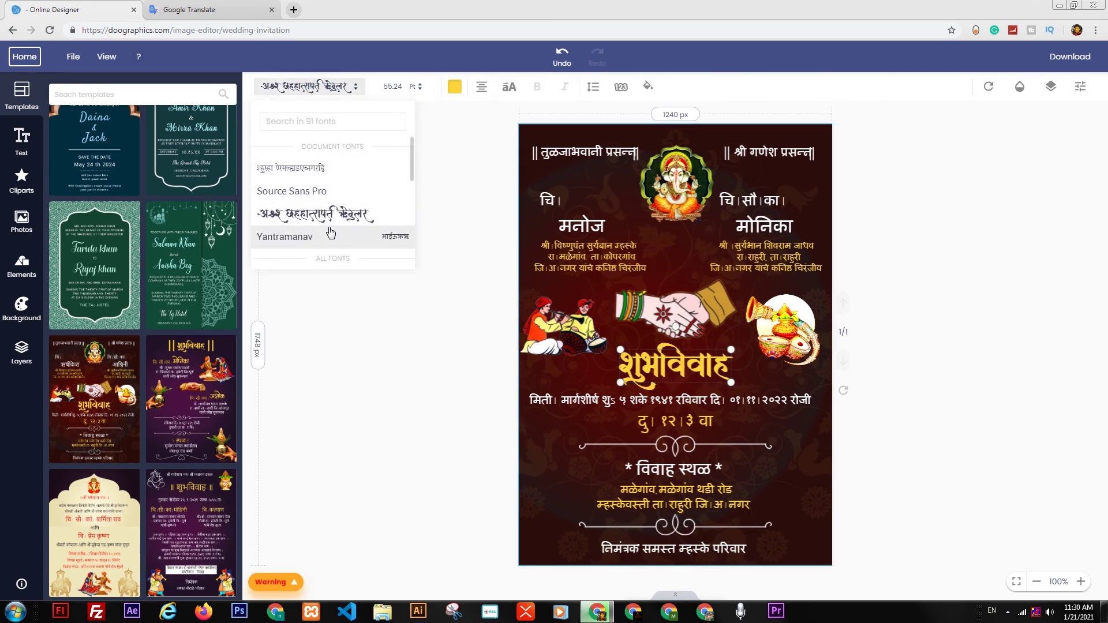
{"action": "scroll", "coordinate": [331, 232], "scroll_direction": "down", "scroll_amount": 2}
{"action": "scroll", "coordinate": [331, 233], "scroll_direction": "down", "scroll_amount": 2}
{"action": "scroll", "coordinate": [331, 232], "scroll_direction": "down", "scroll_amount": 3}
{"action": "scroll", "coordinate": [331, 233], "scroll_direction": "down", "scroll_amount": 3}
{"action": "left_click", "coordinate": [368, 402]}
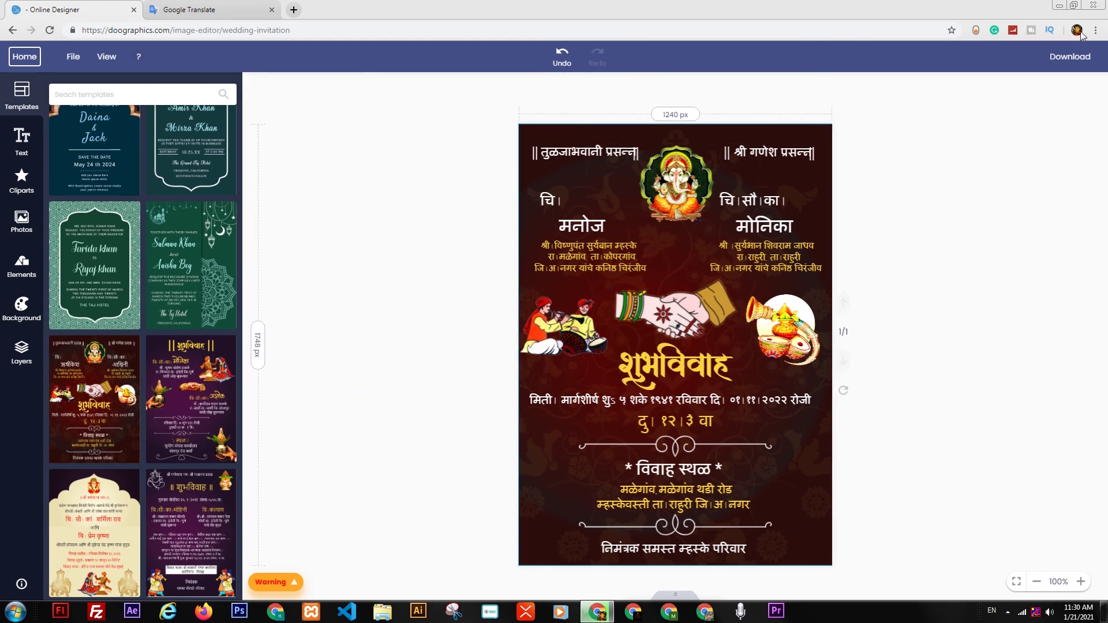
{"action": "left_click", "coordinate": [1068, 56]}
Step: Download the invitation as a PNG and open the saved image in Windows Photo Viewer
{"action": "left_click", "coordinate": [1056, 83]}
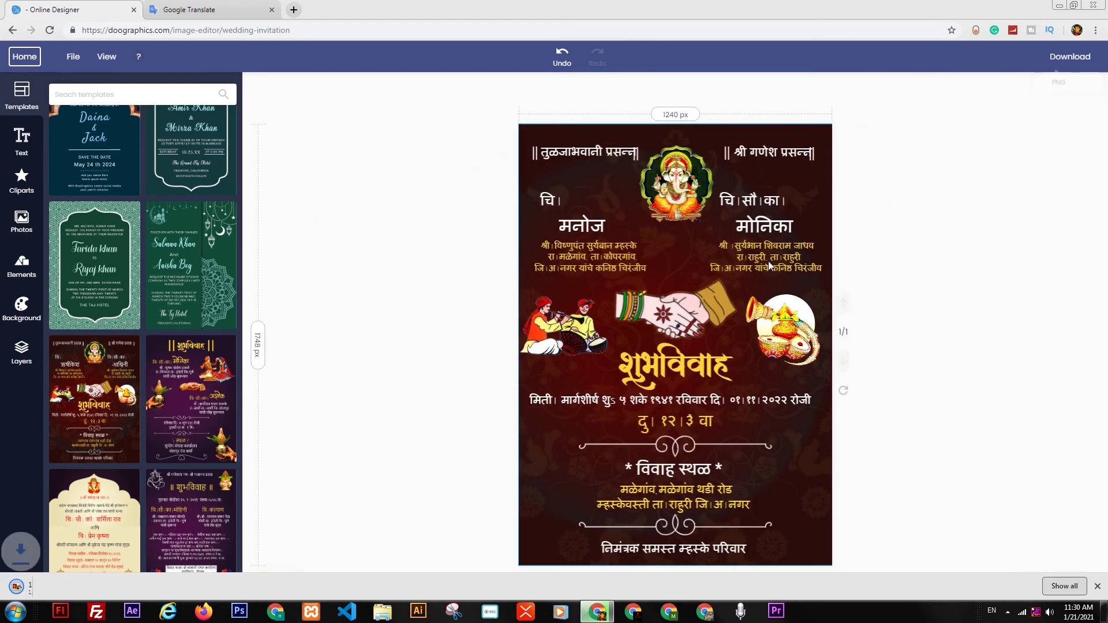
{"action": "left_click", "coordinate": [51, 589]}
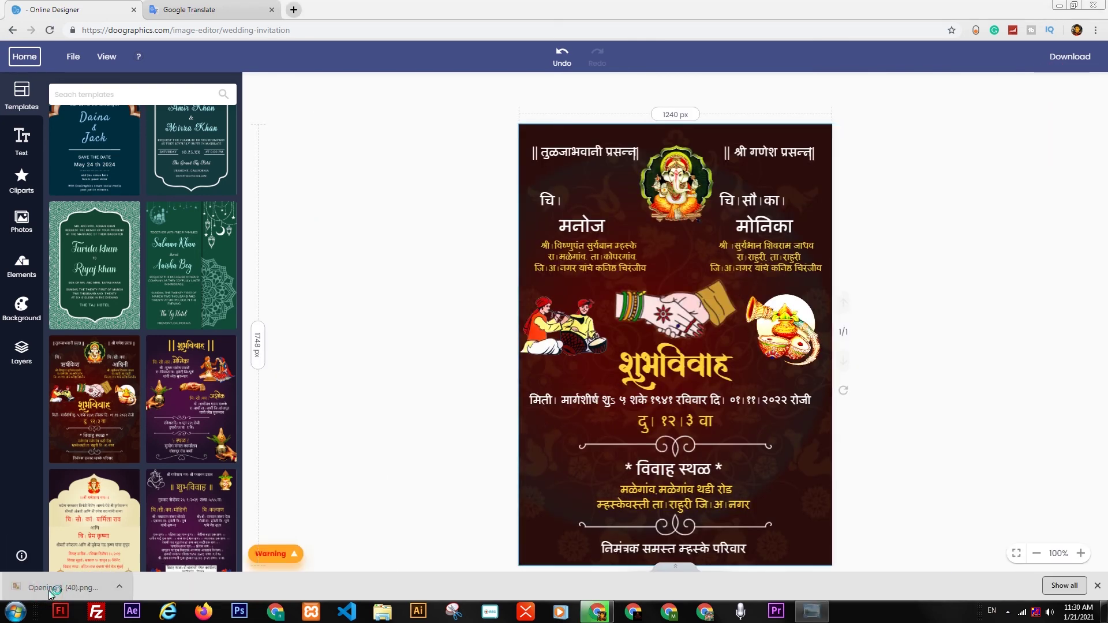